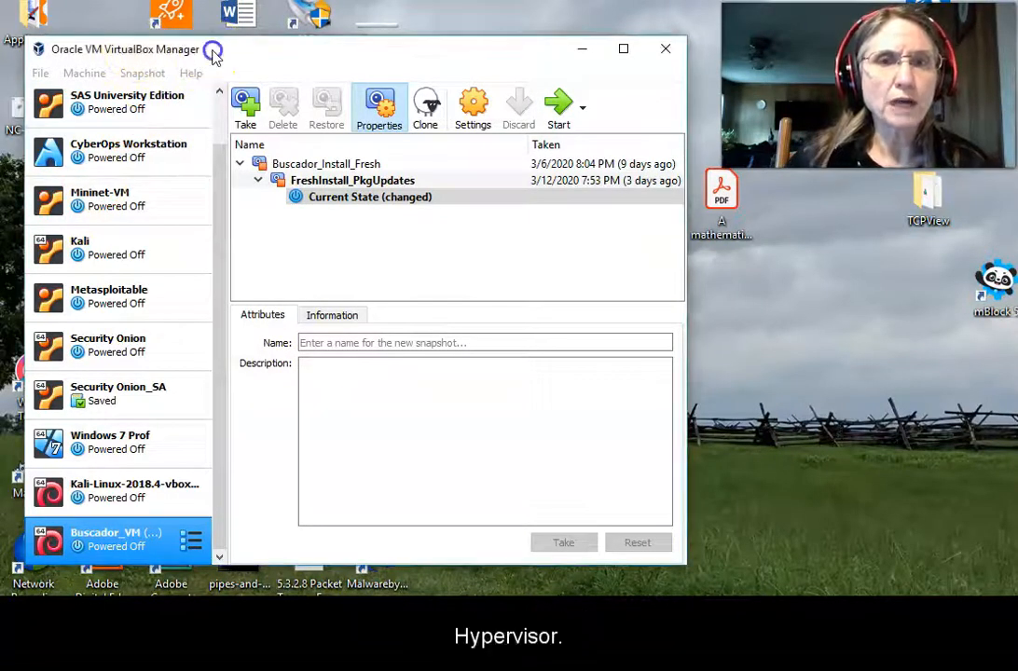
# Create a new VM named 'Linux Mint 17.3 64-bit' with type Linux and version Ubuntu (64-bit).
pyautogui.moveTo(214, 58); pyautogui.dragTo(232, 56)
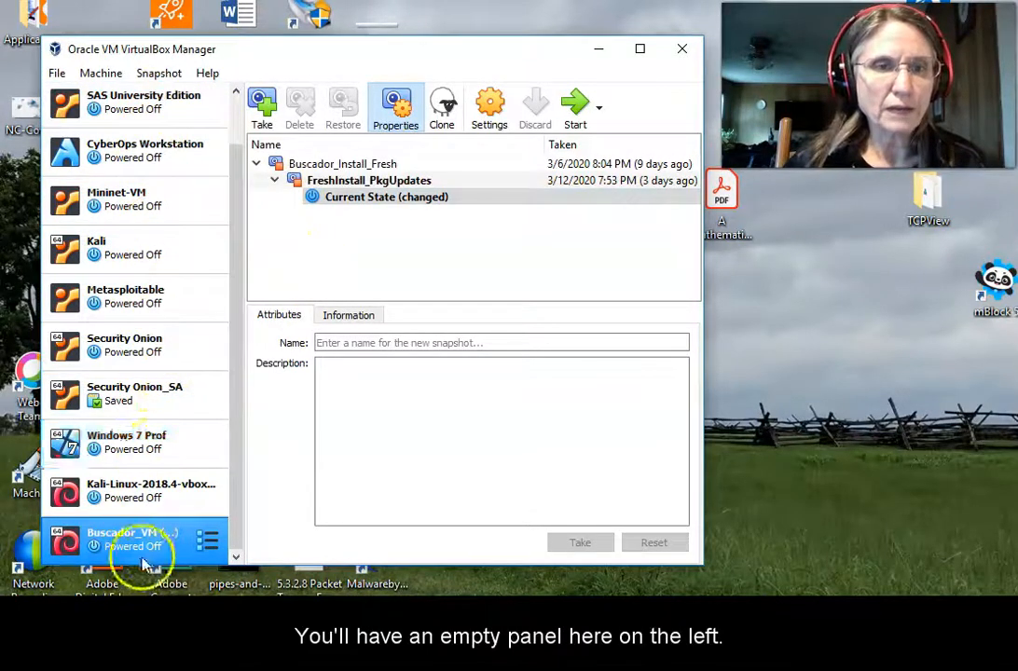
pyautogui.click(100, 74)
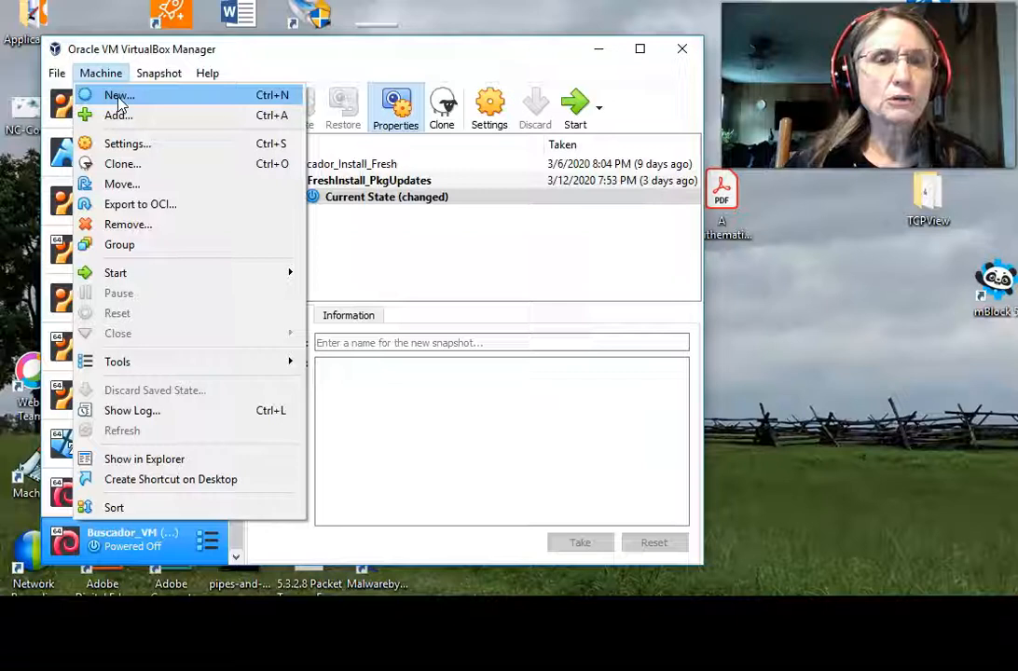
pyautogui.click(119, 103)
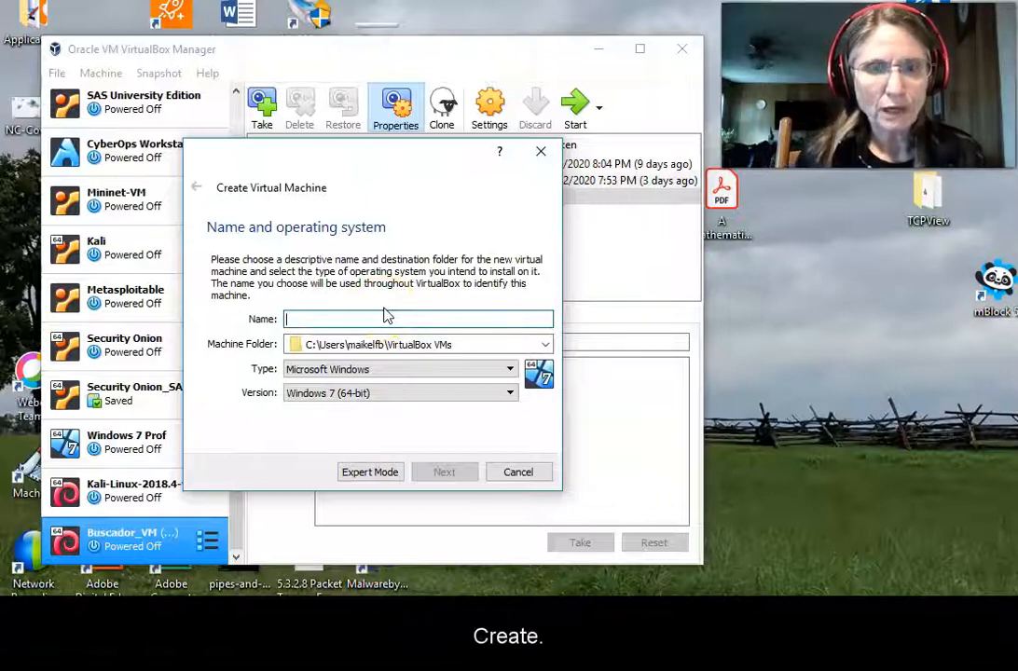
pyautogui.write('L')
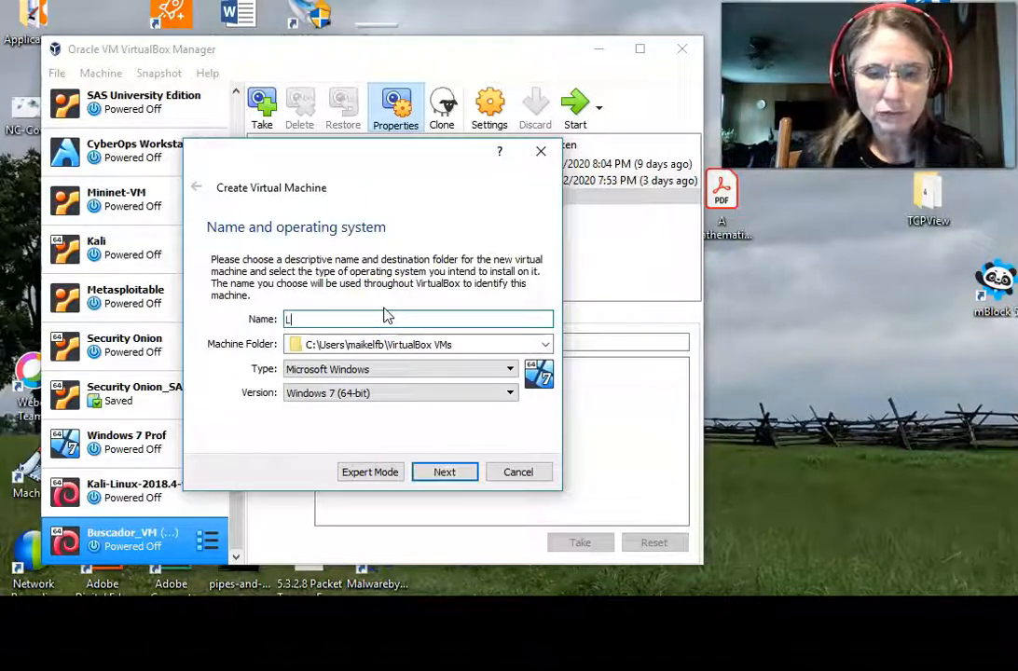
pyautogui.write('inux')
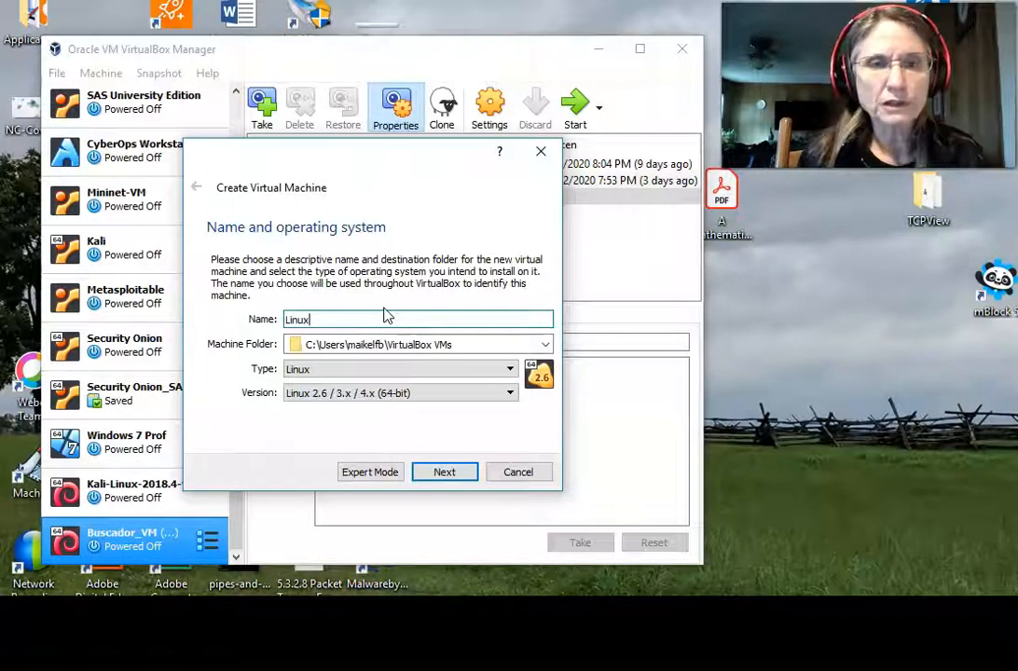
pyautogui.write(' Mint 17.3 64-bit')
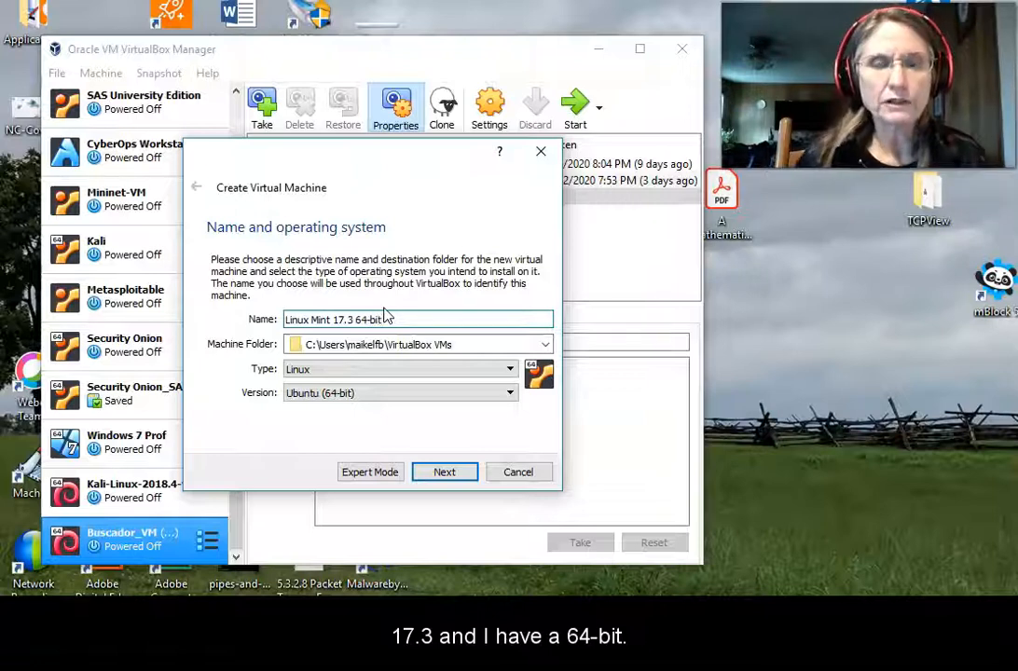
pyautogui.click(387, 319)
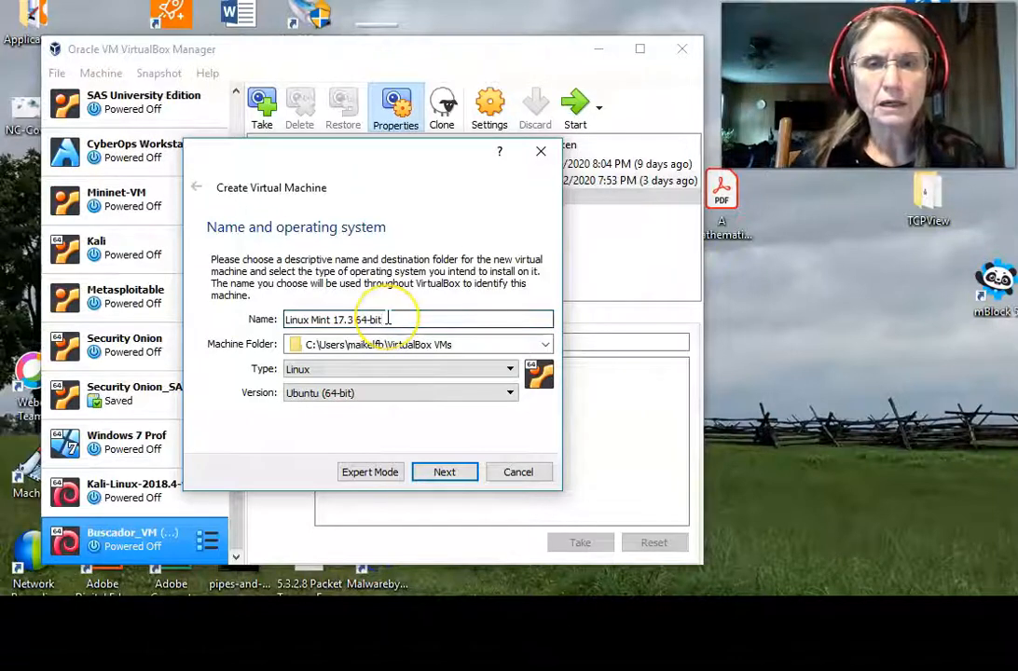
pyautogui.click(314, 373)
pyautogui.click(313, 392)
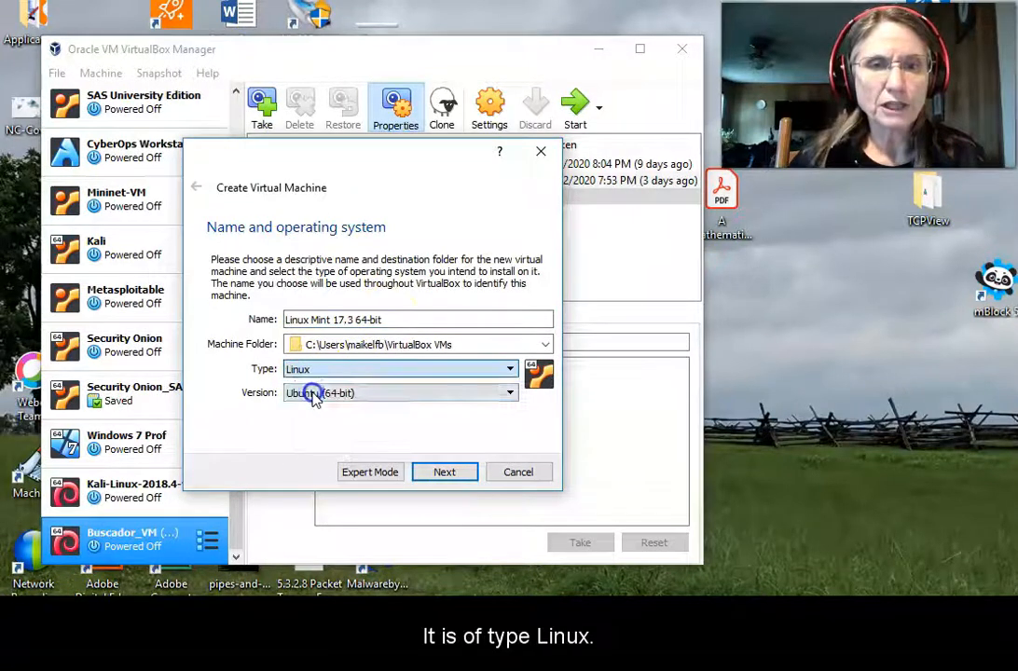
pyautogui.click(351, 397)
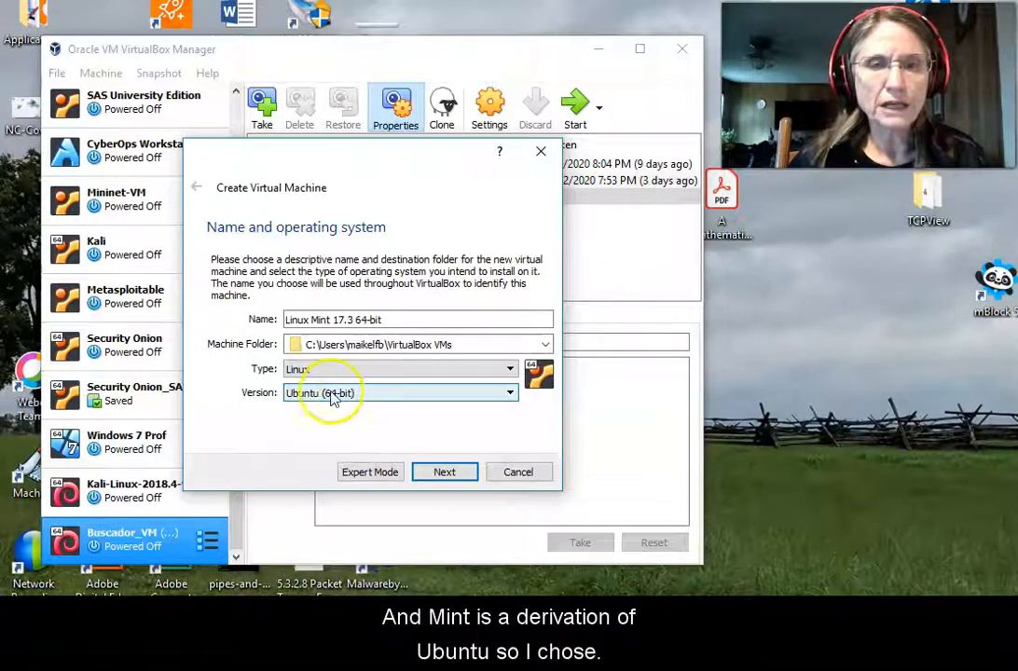
pyautogui.click(407, 393)
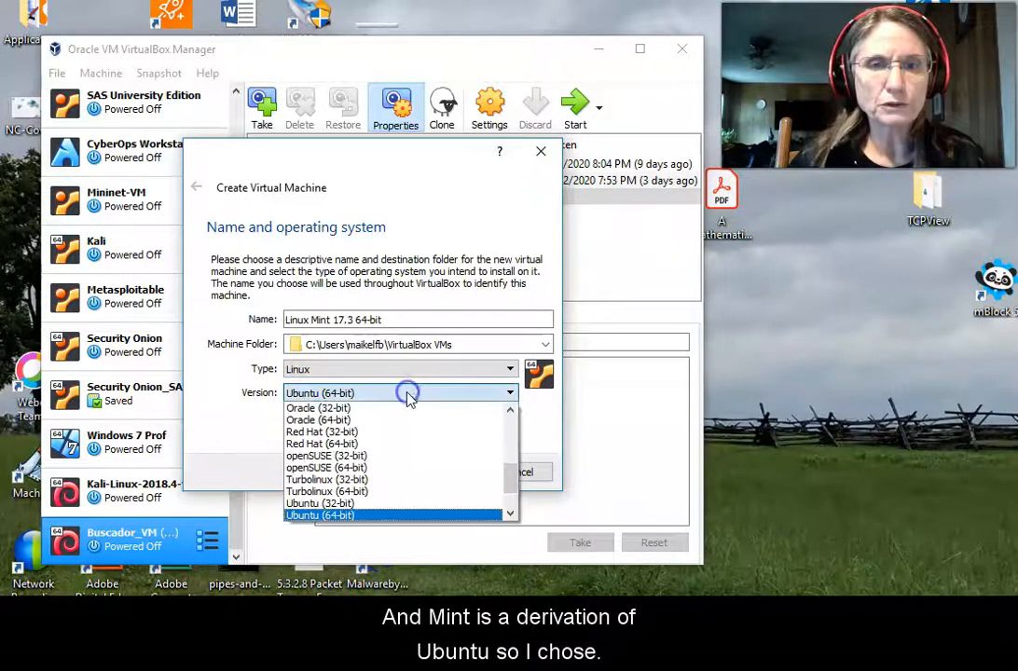
pyautogui.click(376, 515)
pyautogui.click(444, 474)
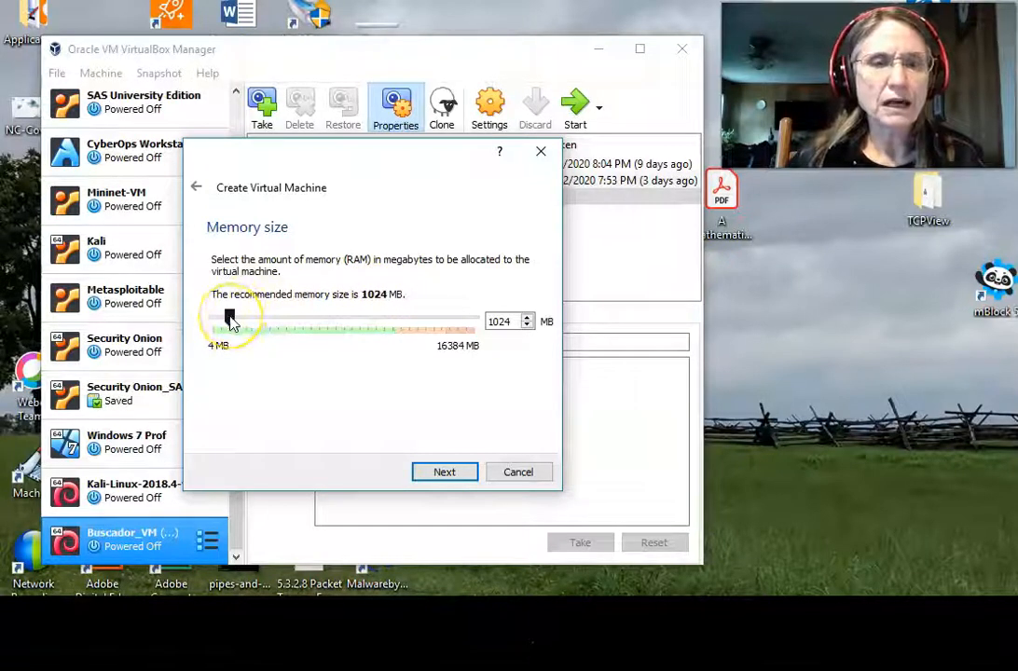
# Raise the machine's memory from the recommended 1024 MB to 4544 MB.
pyautogui.moveTo(229, 319); pyautogui.dragTo(291, 324)
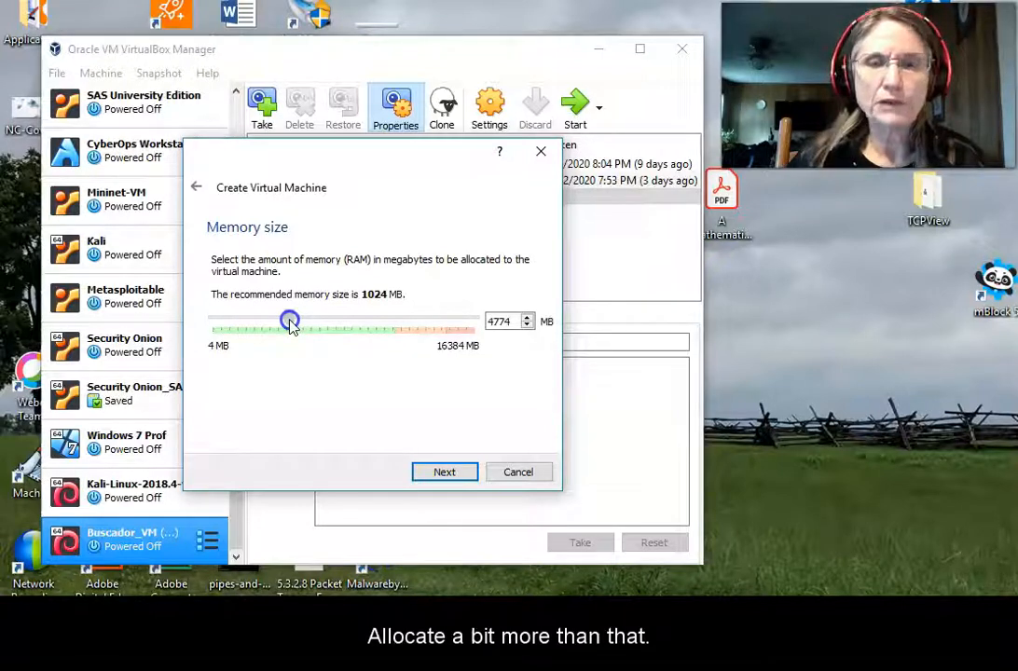
pyautogui.moveTo(289, 322); pyautogui.dragTo(289, 320)
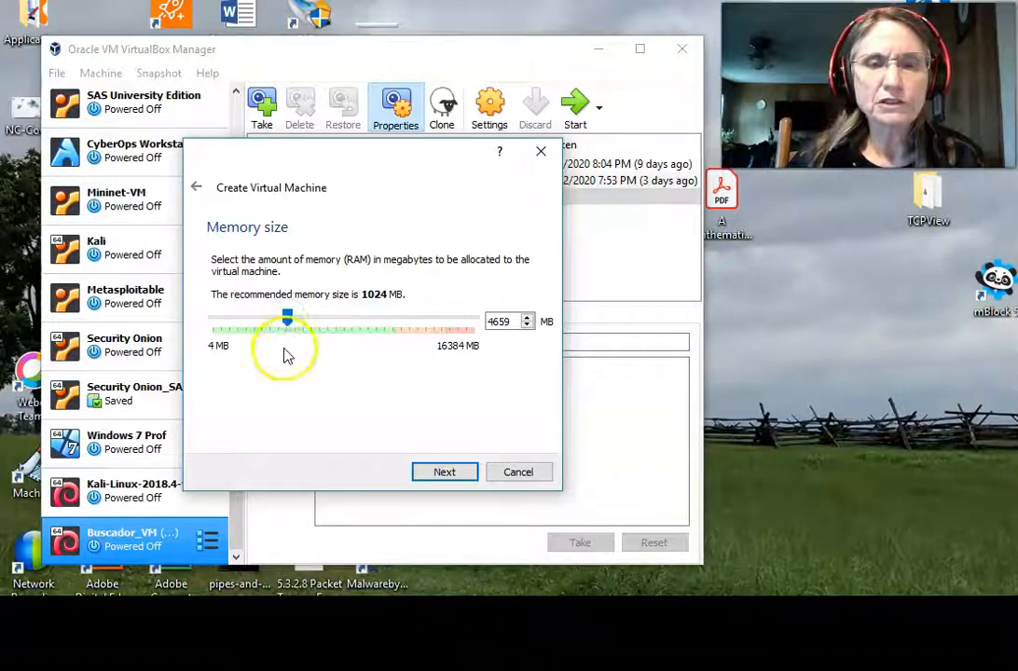
pyautogui.moveTo(290, 318); pyautogui.dragTo(289, 318)
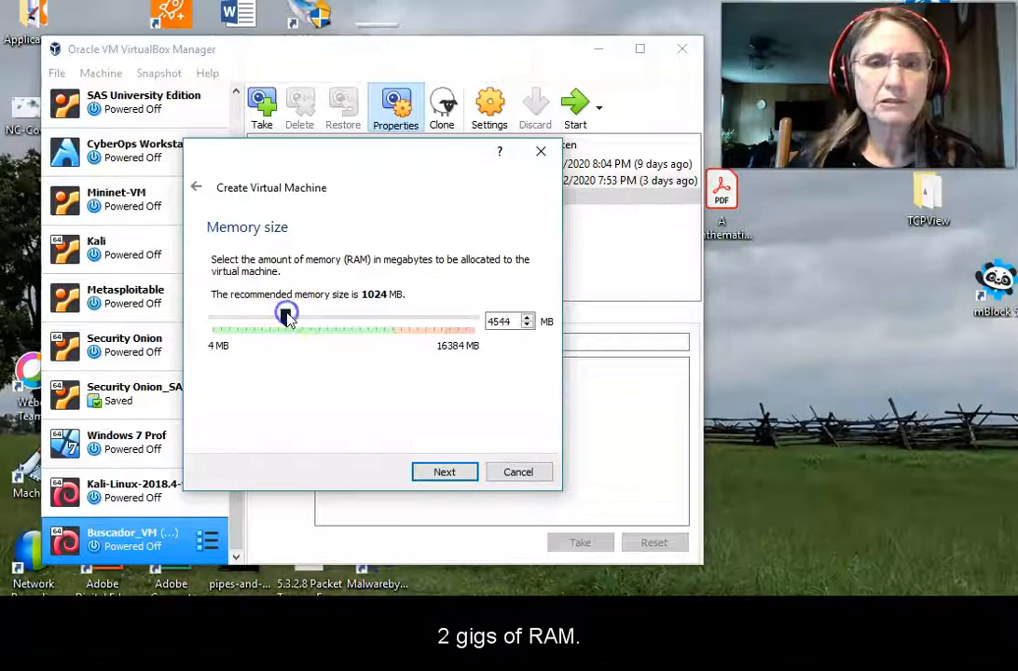
pyautogui.click(448, 473)
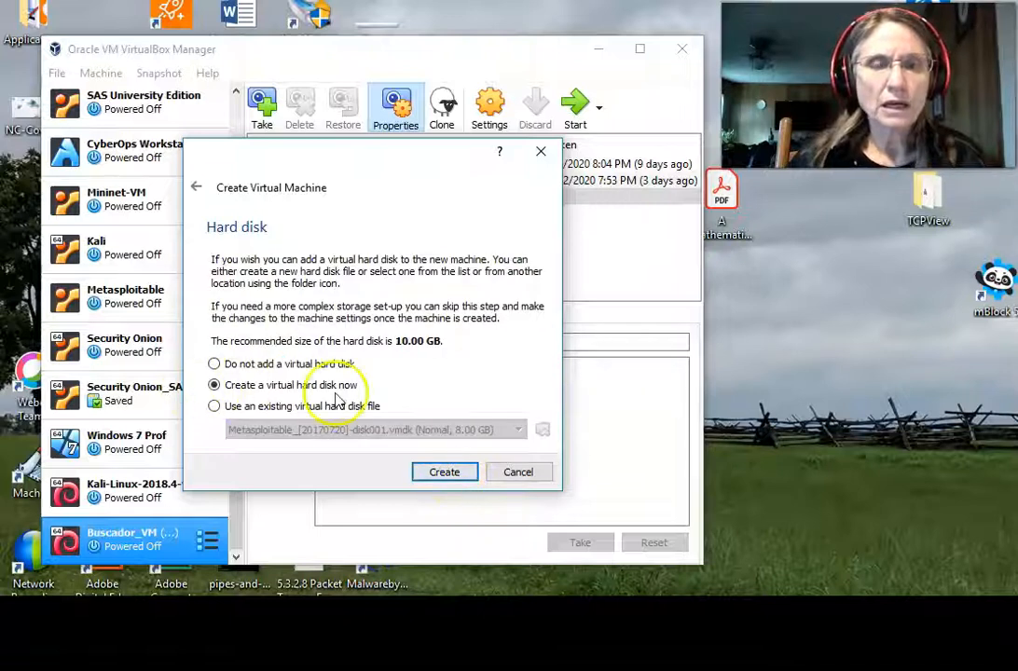
# Create a new dynamically allocated 10.00 GB VDI hard disk for the machine.
pyautogui.click(443, 472)
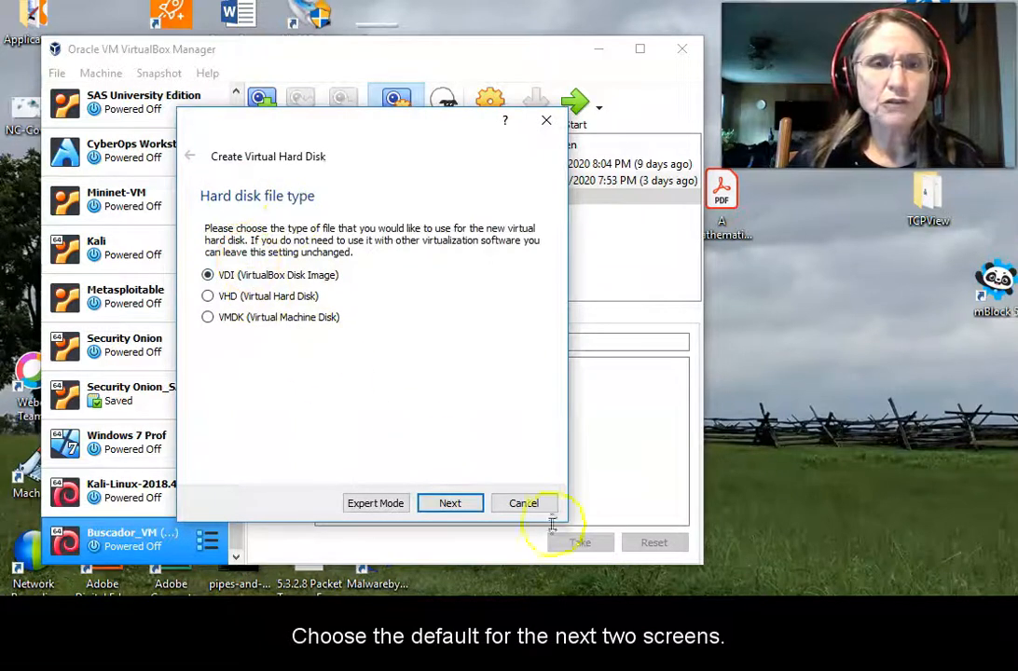
pyautogui.click(465, 504)
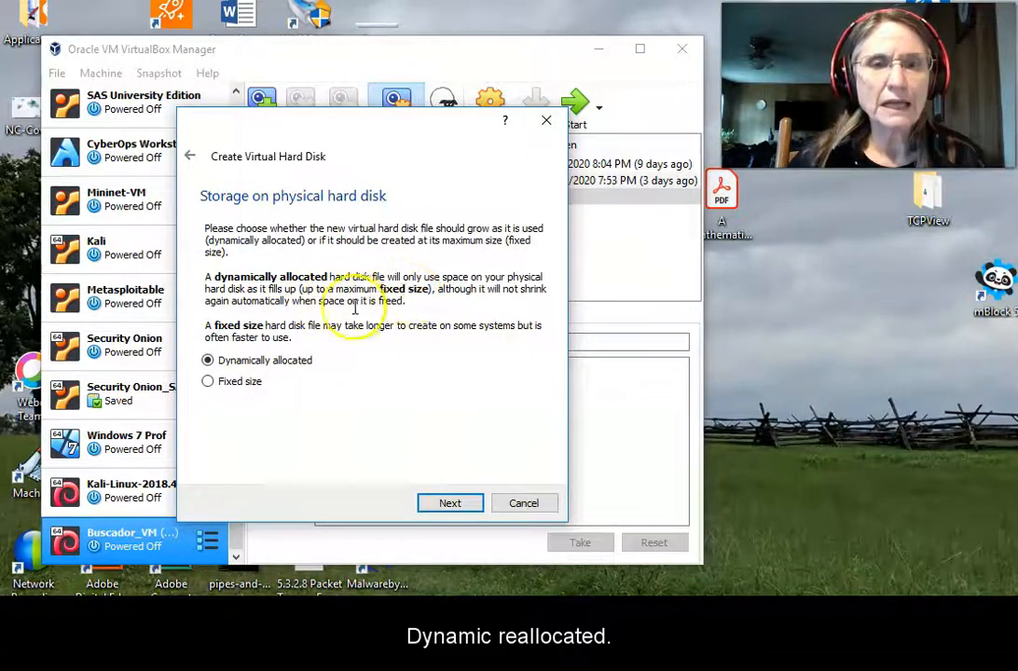
pyautogui.click(452, 503)
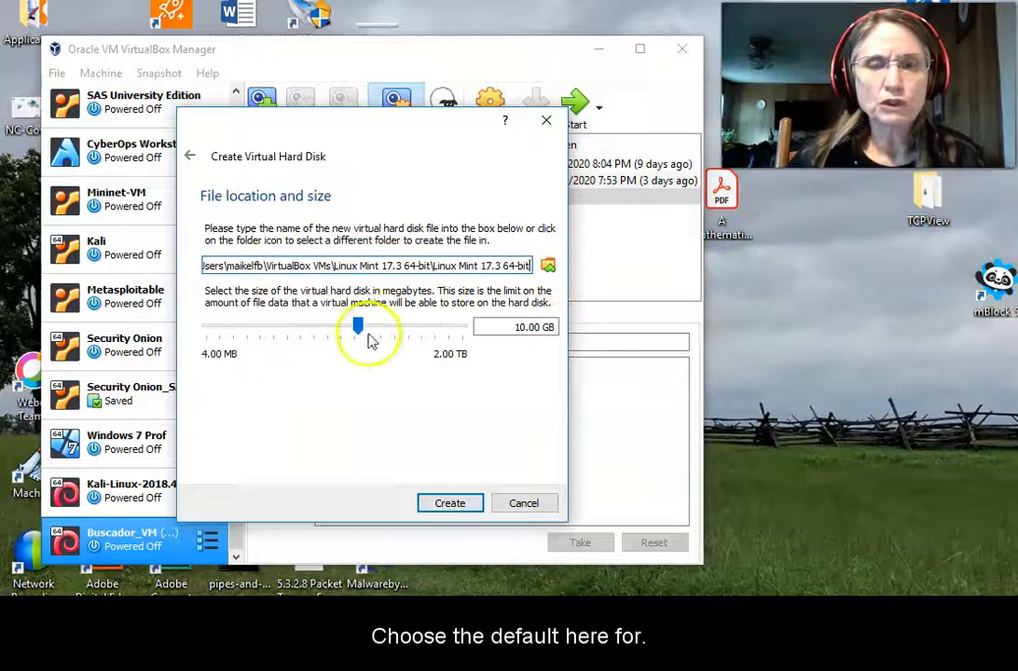
pyautogui.click(467, 504)
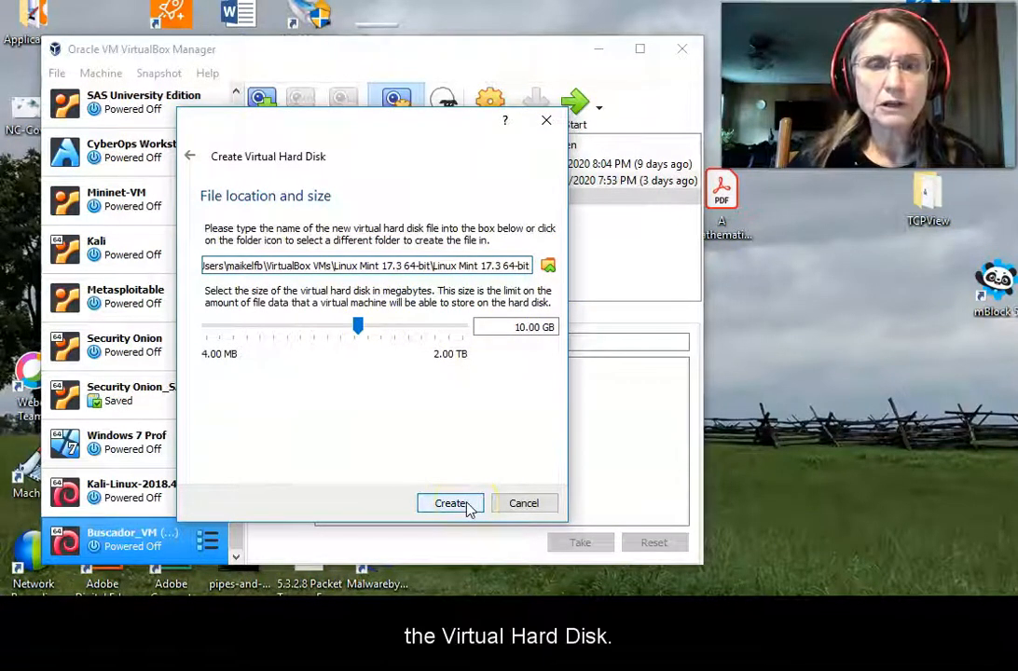
pyautogui.click(469, 506)
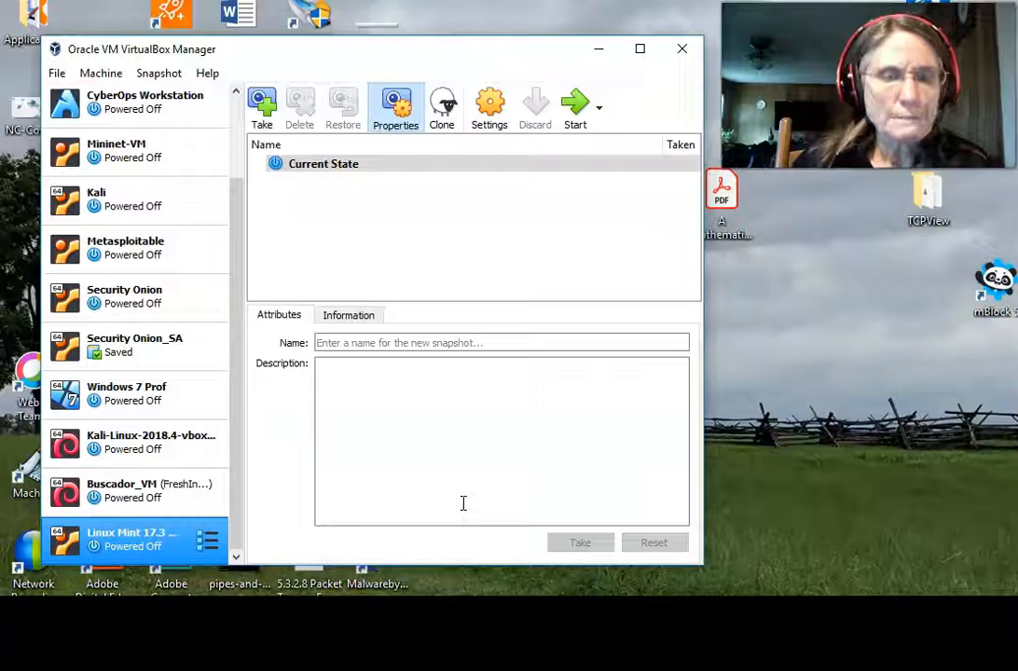
# Bring up the context menu of the powered-off Linux Mint 17.3 64-bit machine.
pyautogui.rightClick(128, 546)
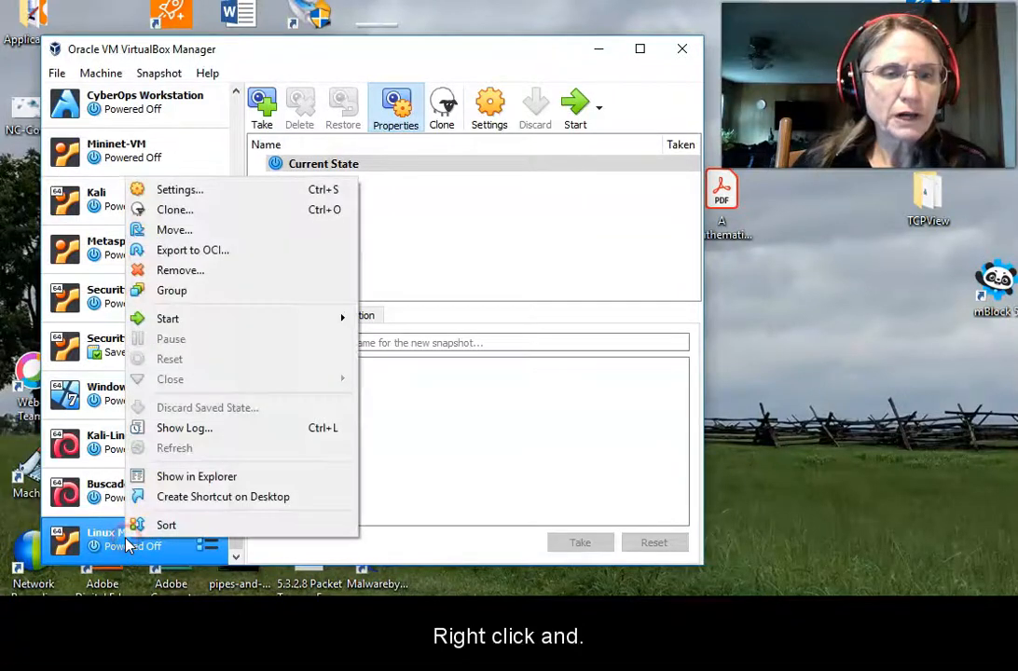
# Launch the Linux Mint 17.3 machine with Normal Start.
pyautogui.moveTo(201, 321)
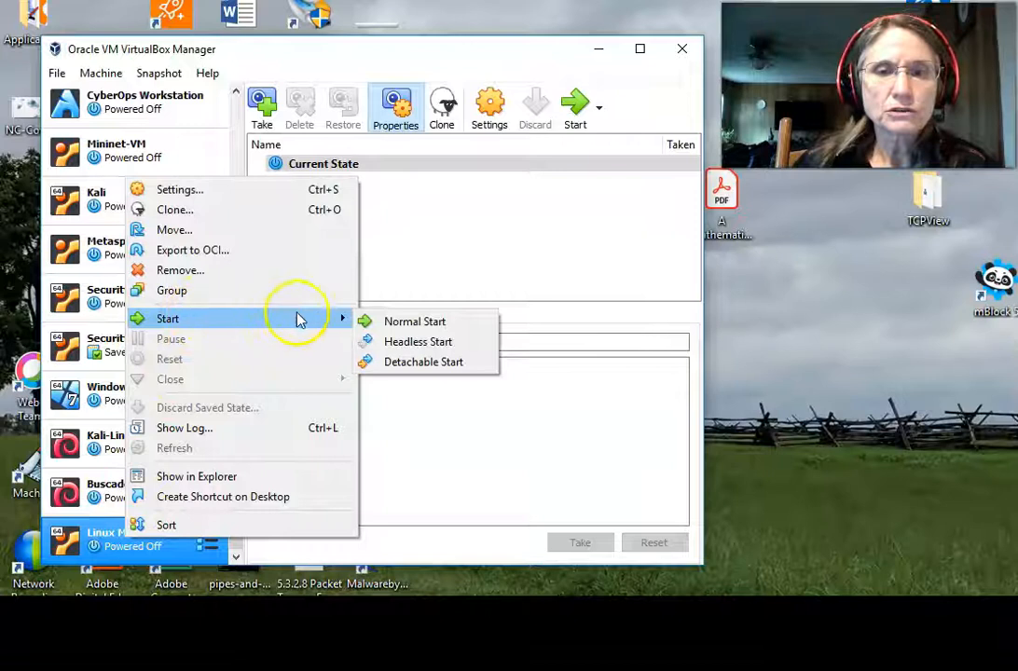
pyautogui.click(418, 324)
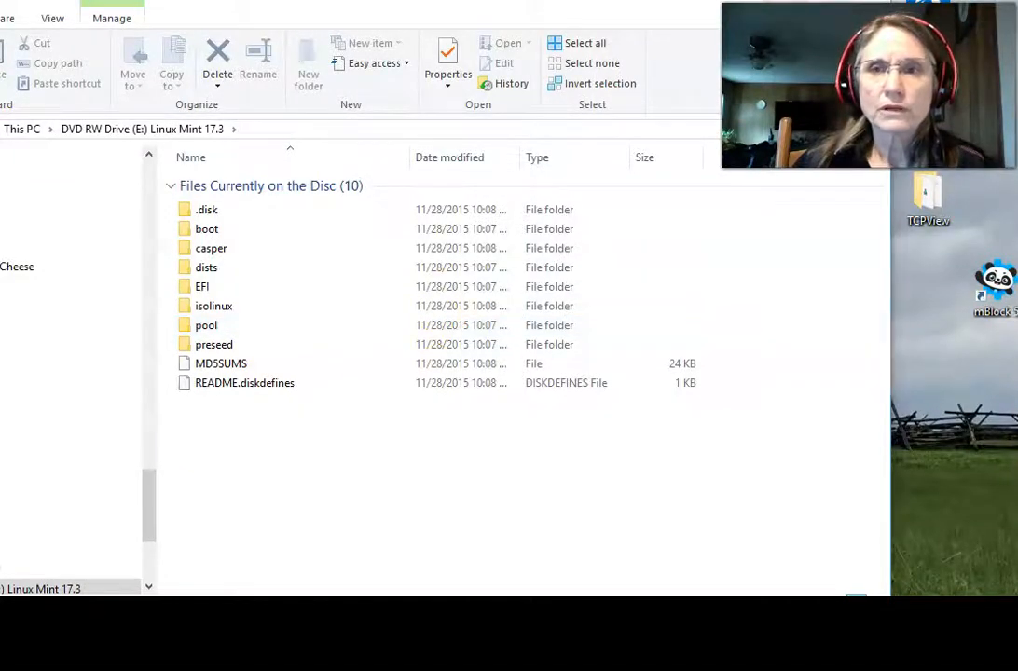
# Close the File Explorer window showing the Linux Mint 17.3 disc in drive E:.
pyautogui.click(869, 4)
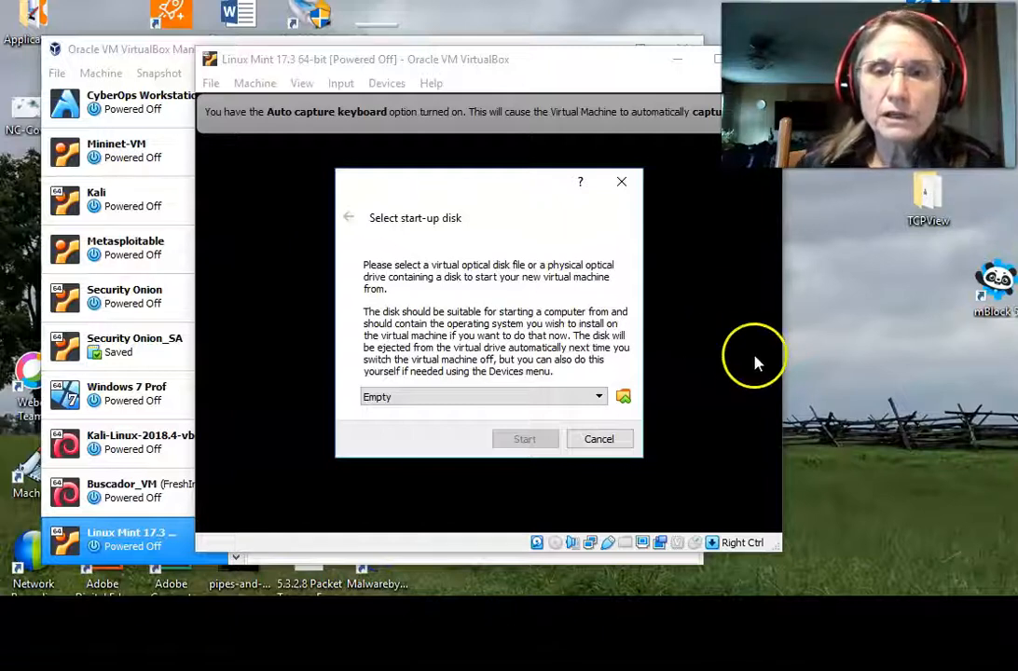
# Choose Host Drive 'E:' as the start-up disk and boot the machine from it.
pyautogui.click(594, 398)
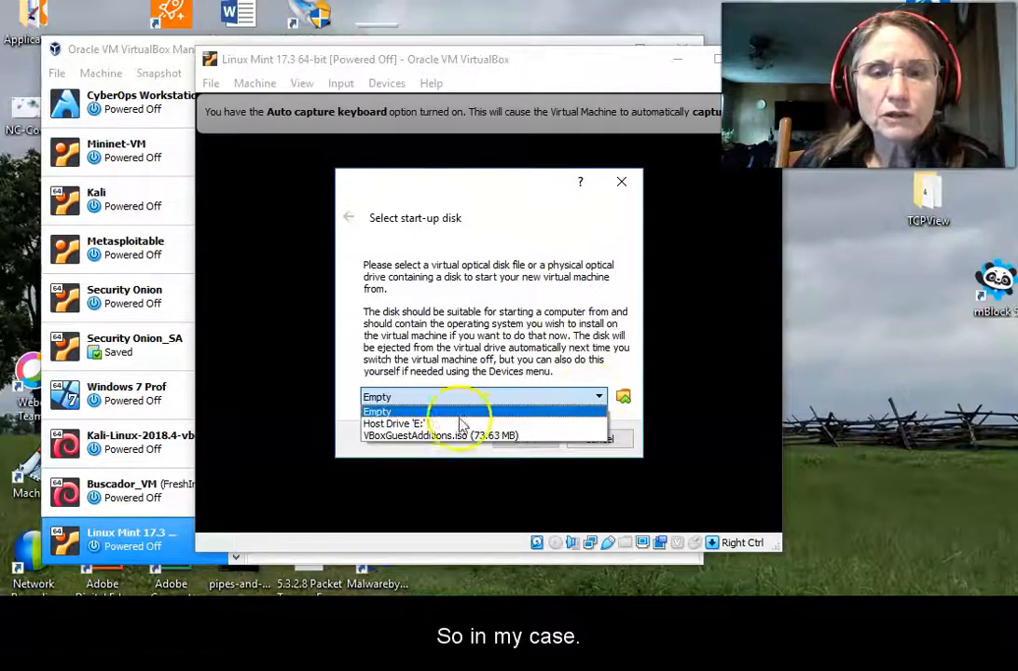
pyautogui.click(428, 424)
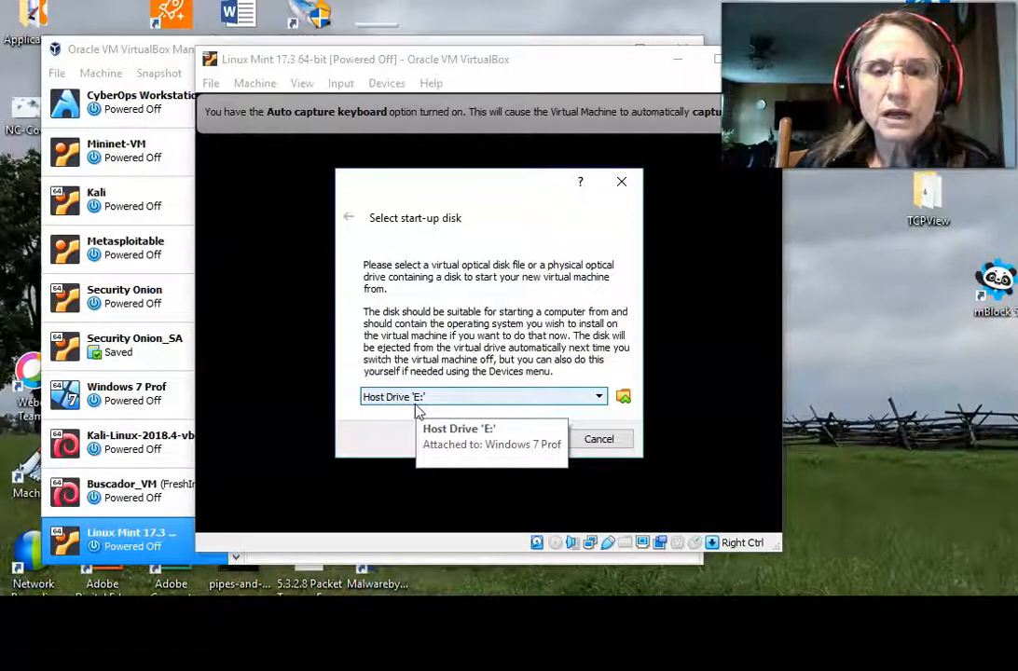
pyautogui.click(592, 403)
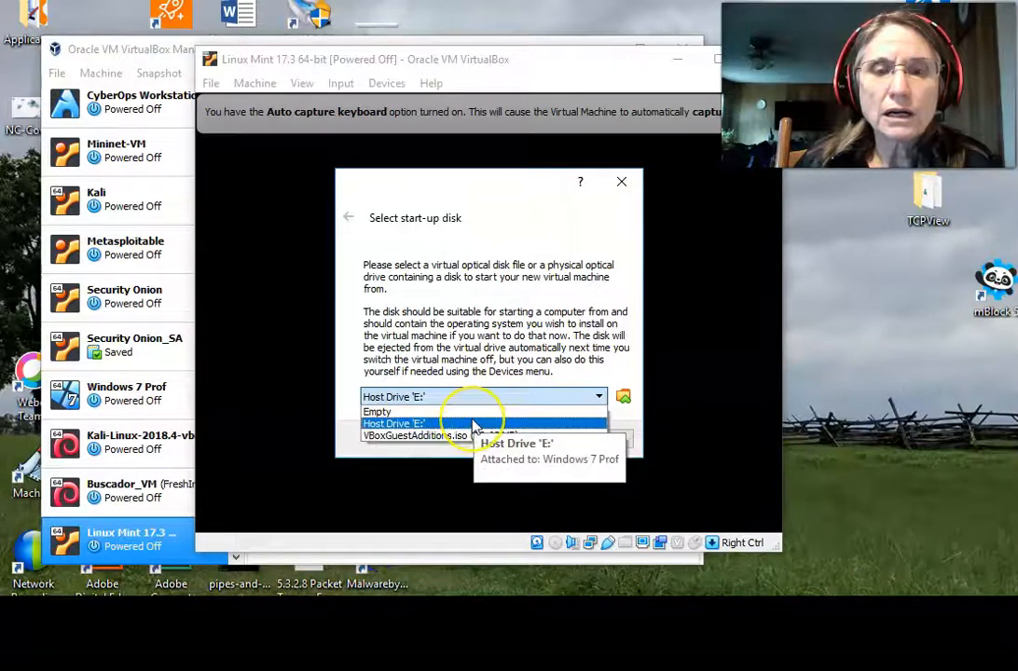
pyautogui.click(420, 423)
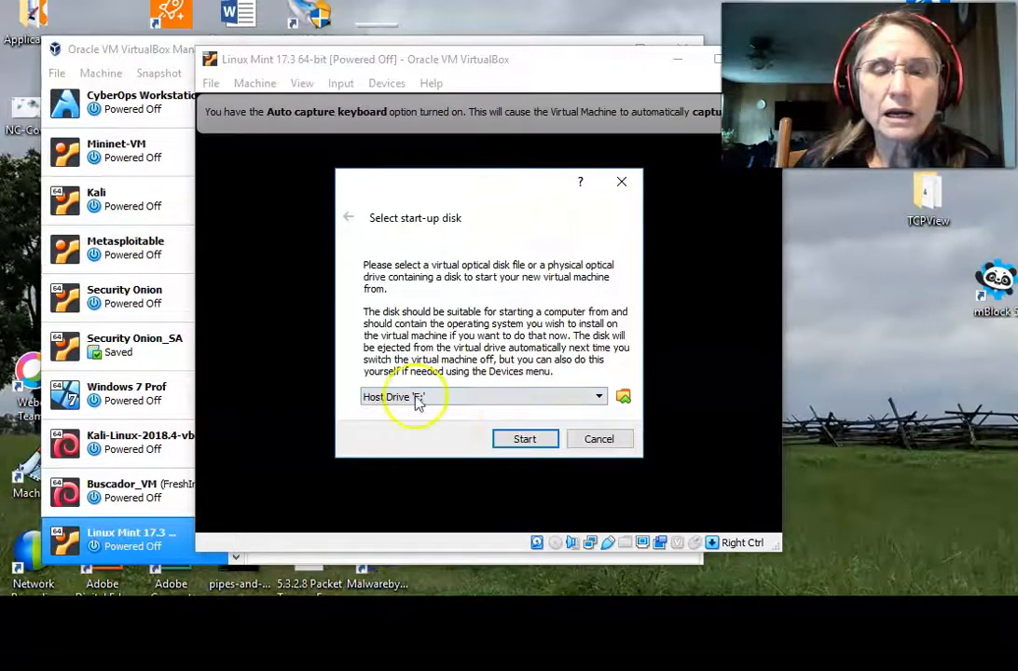
pyautogui.click(539, 438)
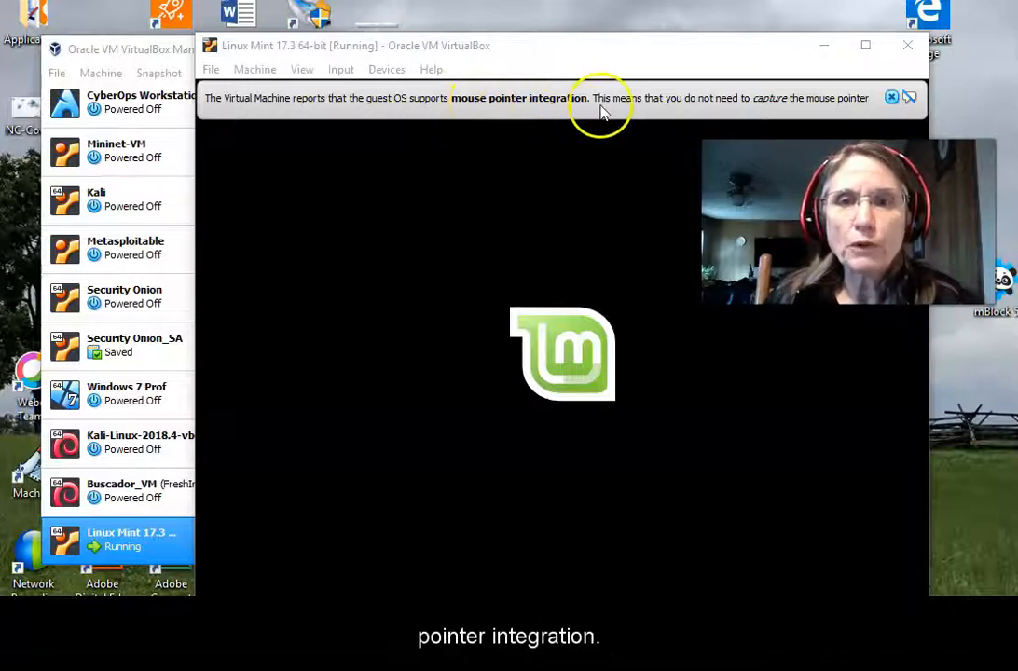
# Dismiss the mouse pointer integration notice and focus the VM window while the live desktop loads.
pyautogui.click(893, 98)
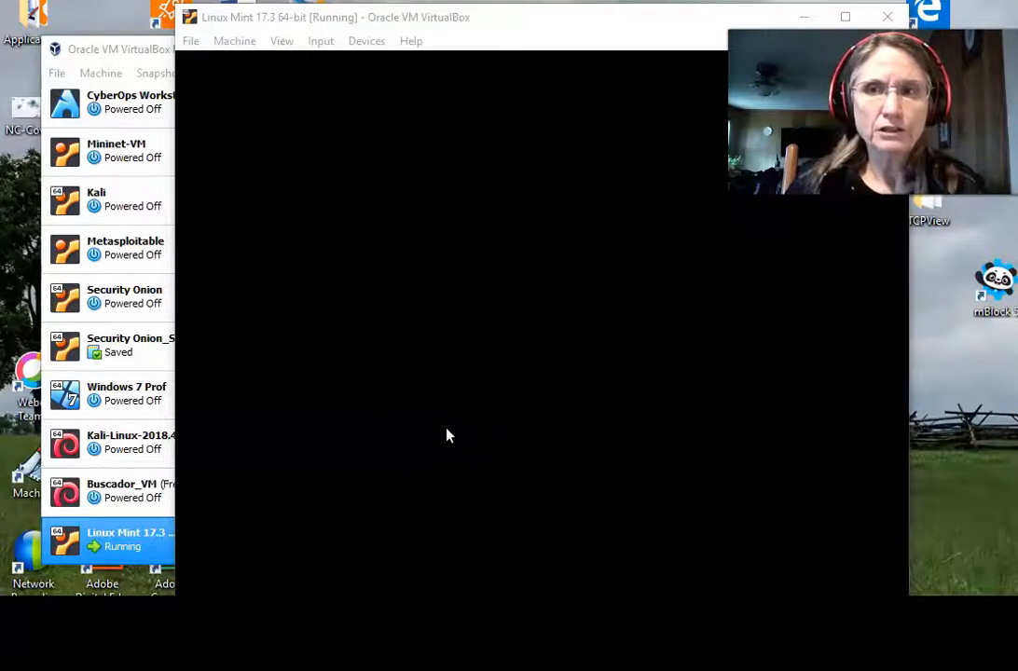
pyautogui.click(508, 89)
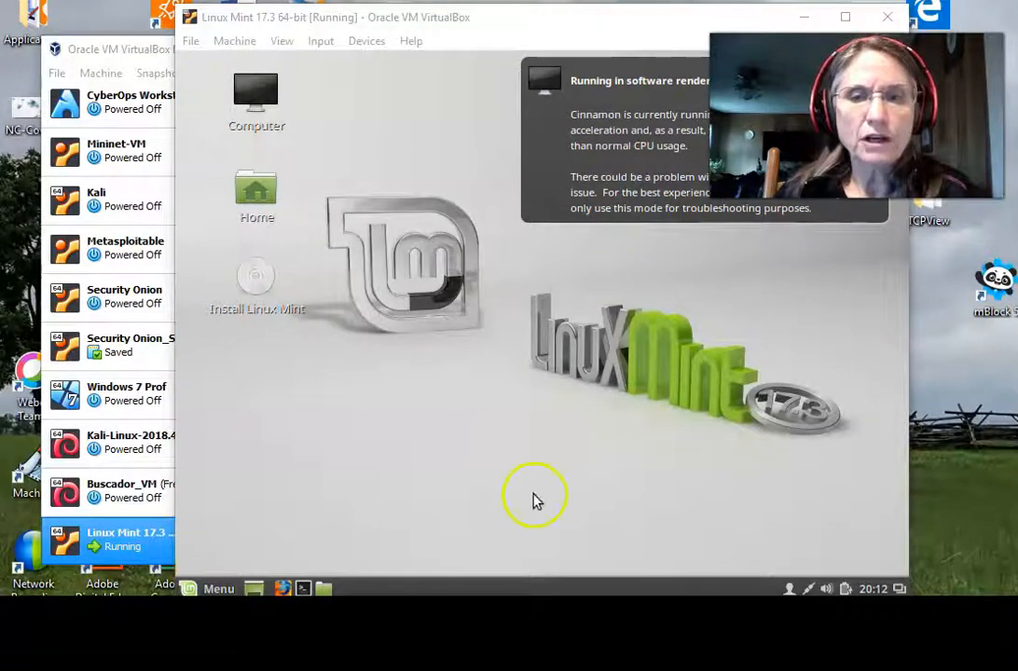
# Launch the Install Linux Mint icon on the live desktop.
pyautogui.click(262, 292)
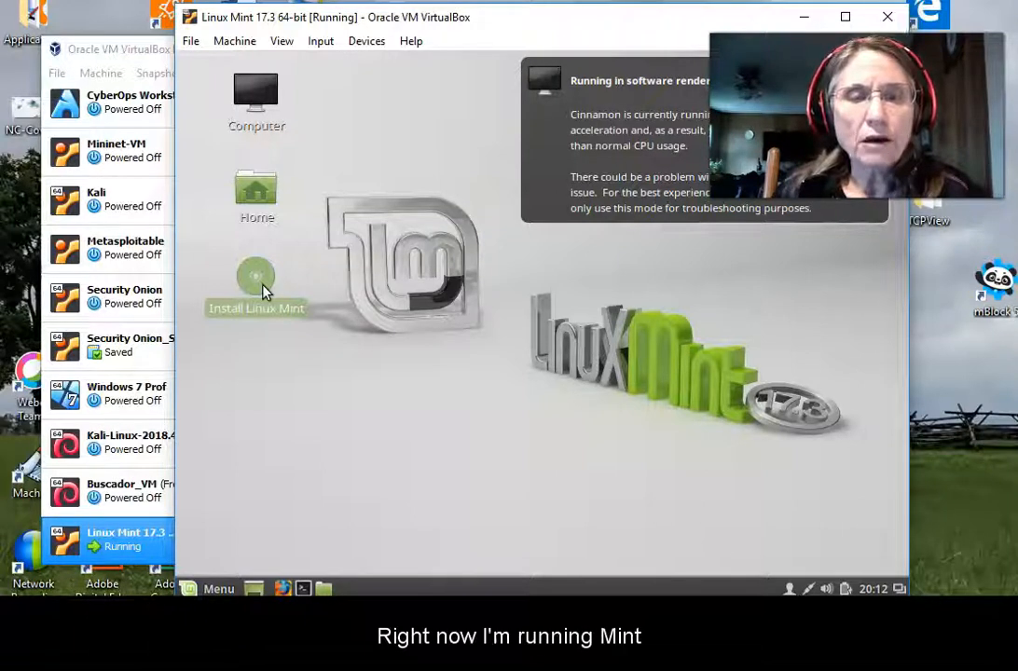
pyautogui.doubleClick(263, 284)
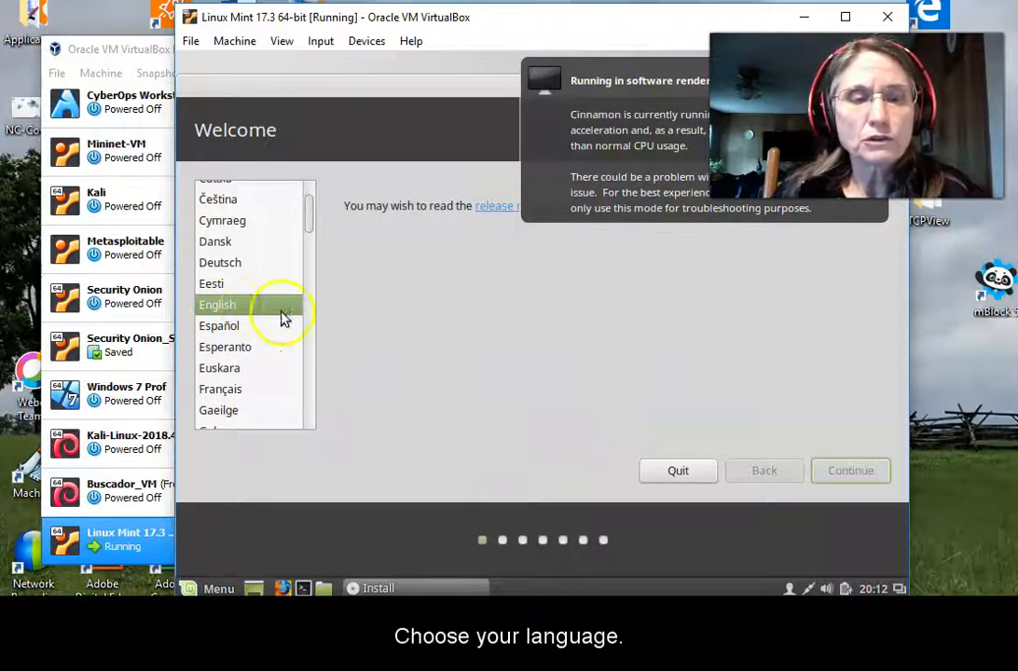
# Pick English on the installer's Welcome page and proceed to the preparation checks.
pyautogui.click(210, 311)
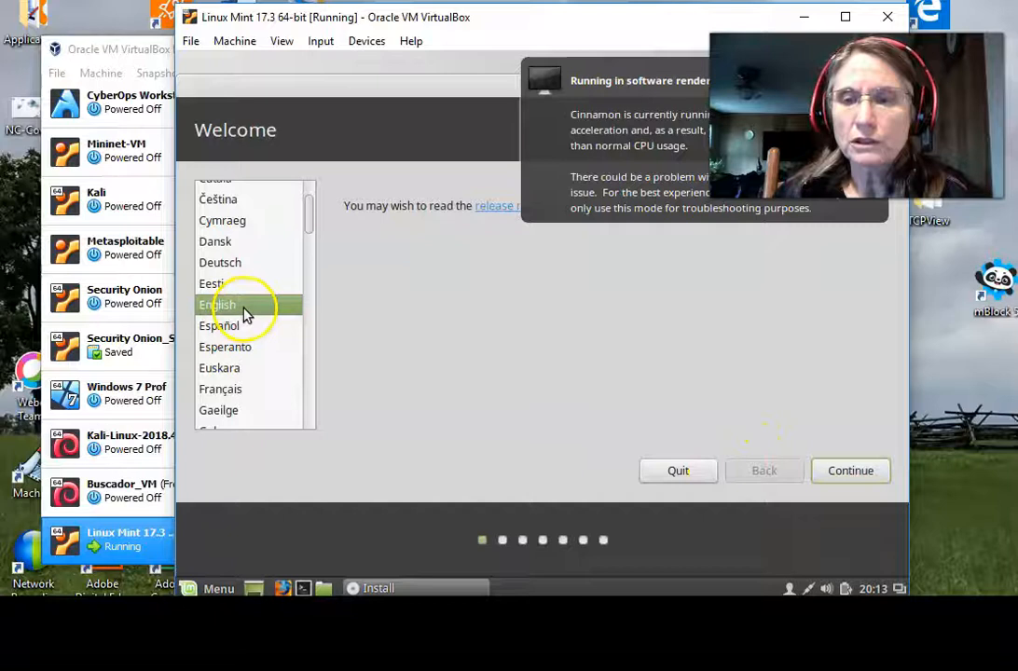
pyautogui.click(837, 470)
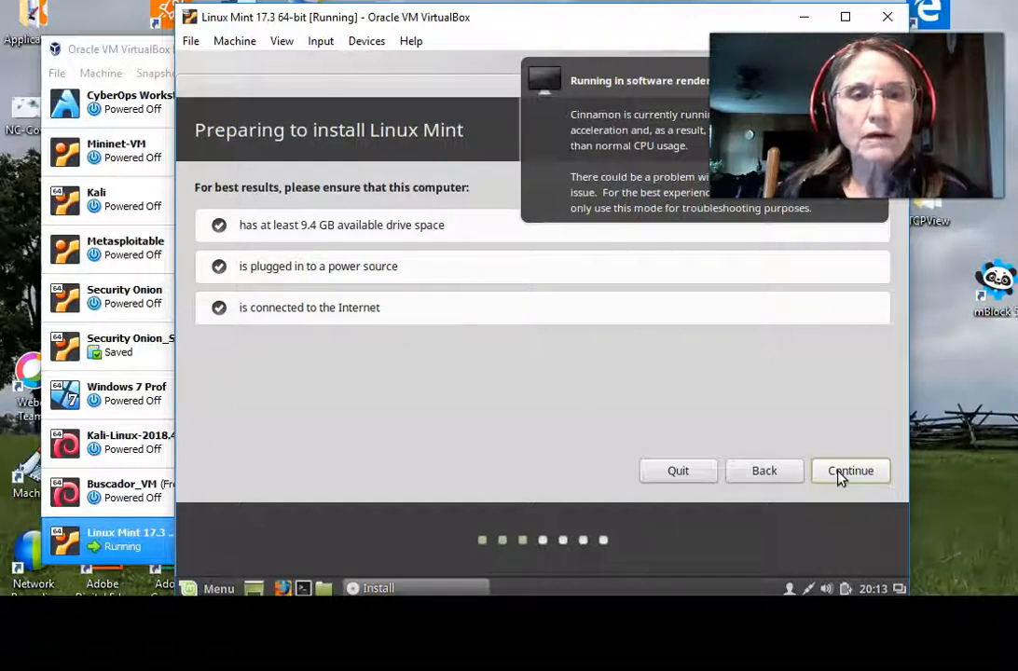
# Continue past the Preparing to install checklist to the Installation type page.
pyautogui.click(841, 473)
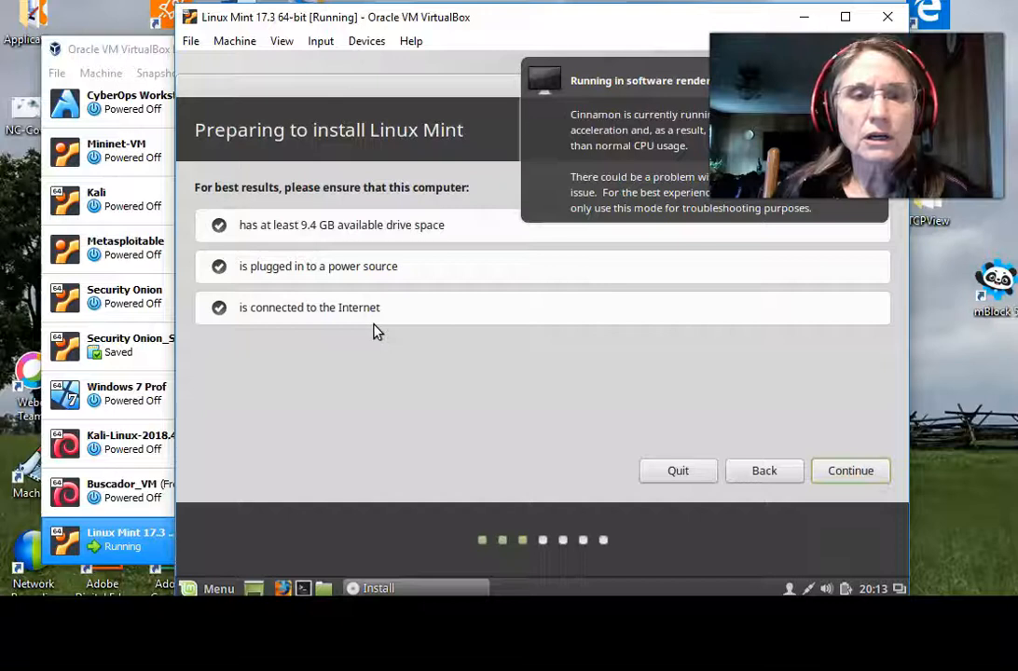
pyautogui.click(837, 474)
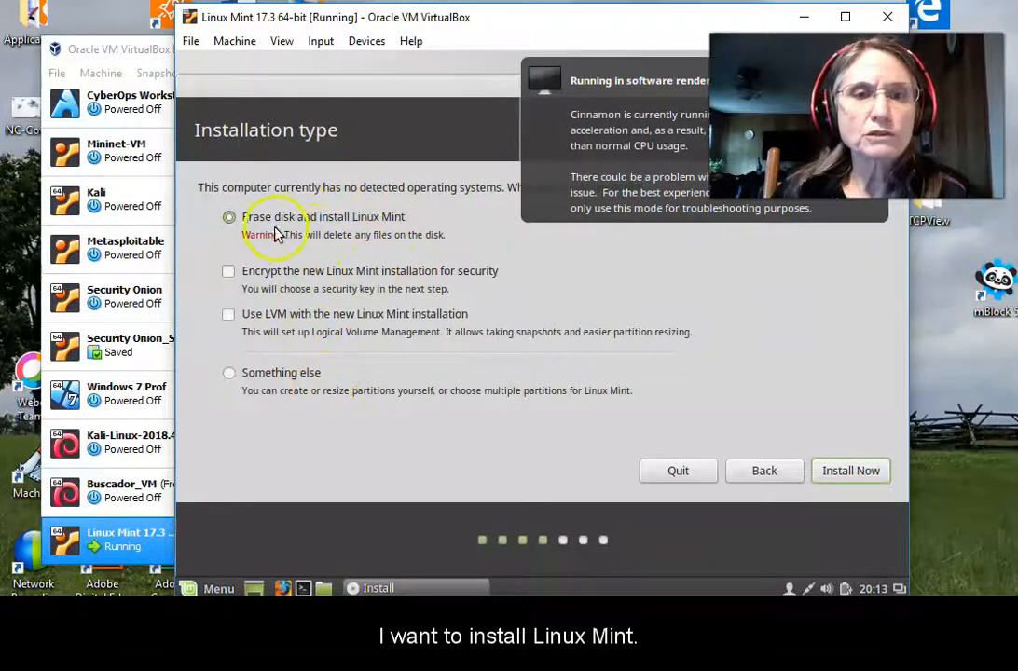
# Install with 'Erase disk and install Linux Mint' and confirm writing the partition changes.
pyautogui.click(843, 476)
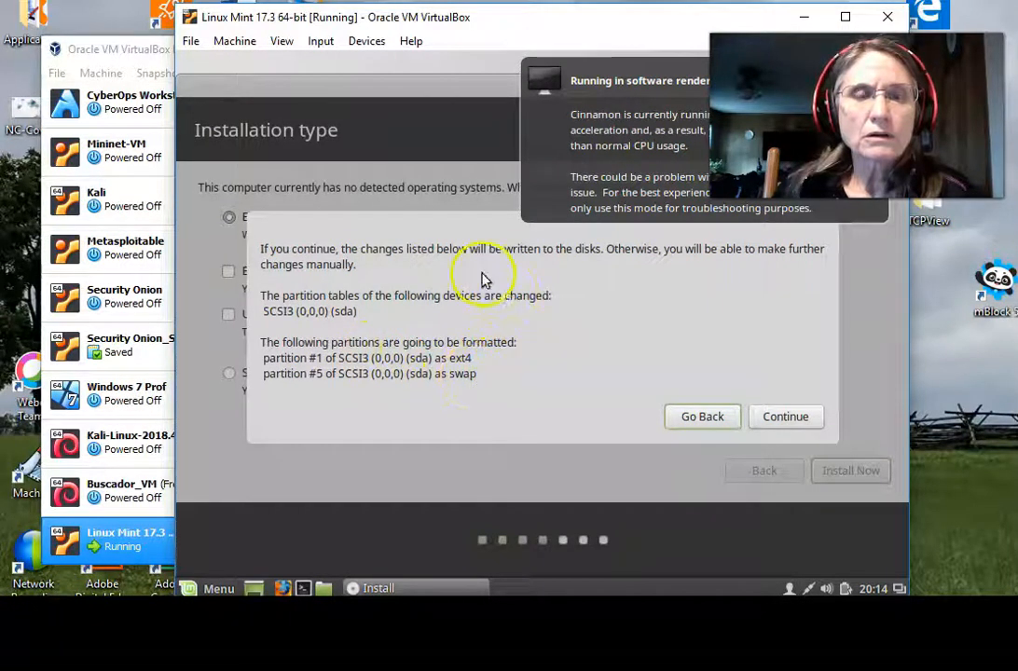
pyautogui.click(803, 419)
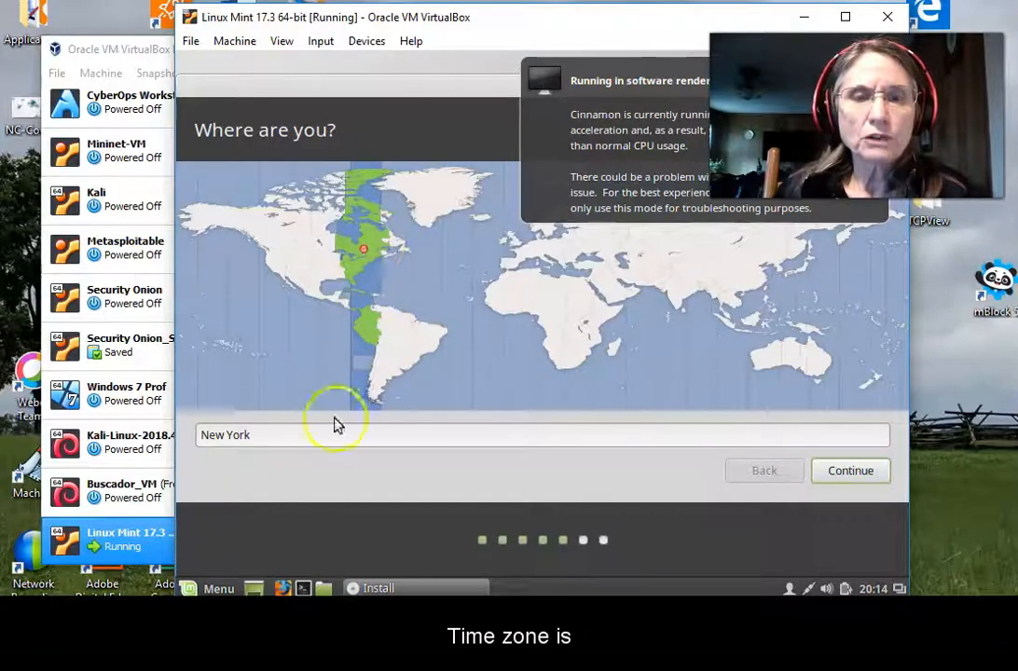
# Accept New York as the location and English (US) keyboard, dismissing the rendering notice.
pyautogui.click(838, 476)
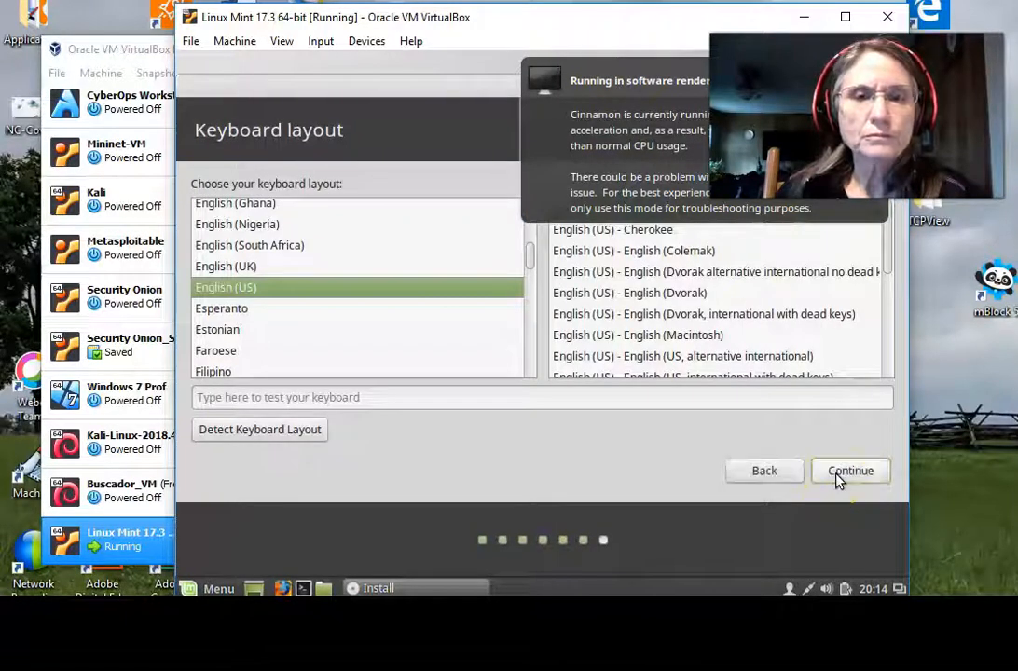
pyautogui.click(677, 67)
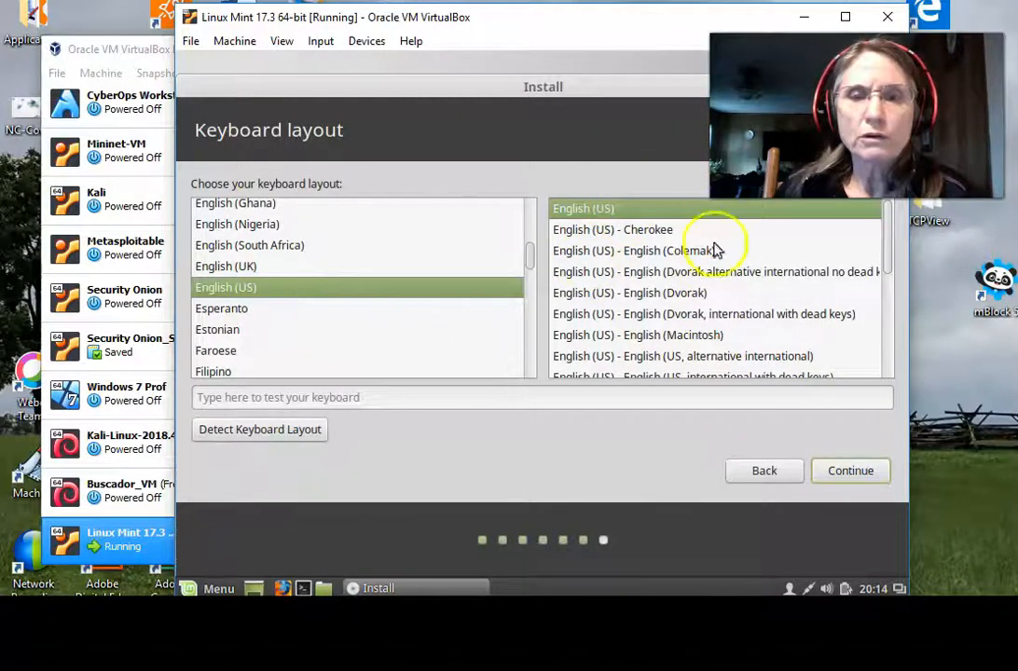
pyautogui.click(859, 471)
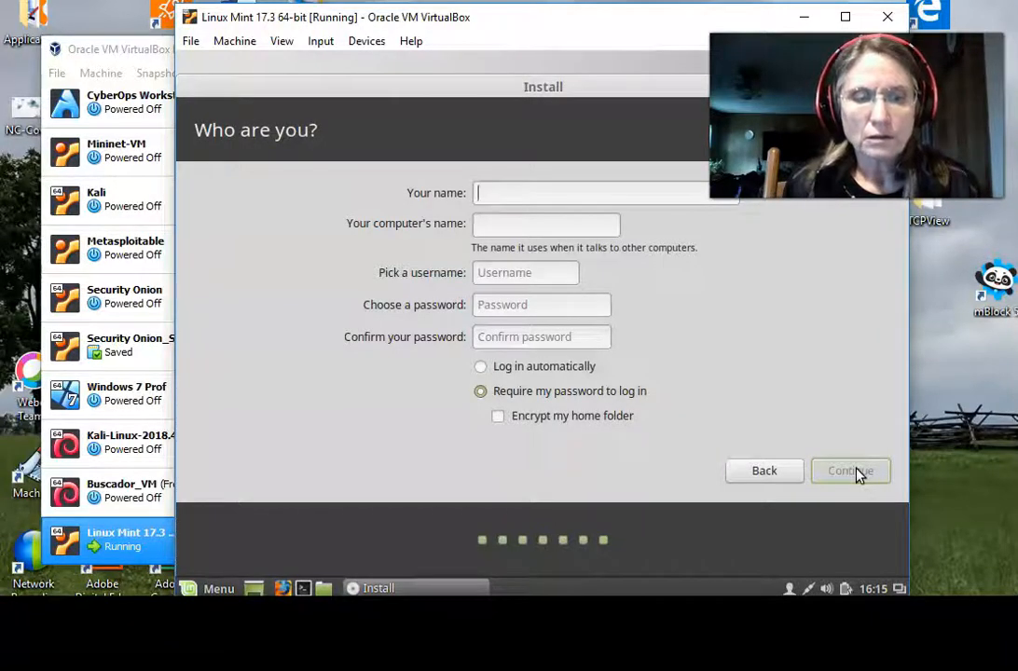
# Enter the user's name, replace the username, set and confirm the password, then continue.
pyautogui.write('Debra')
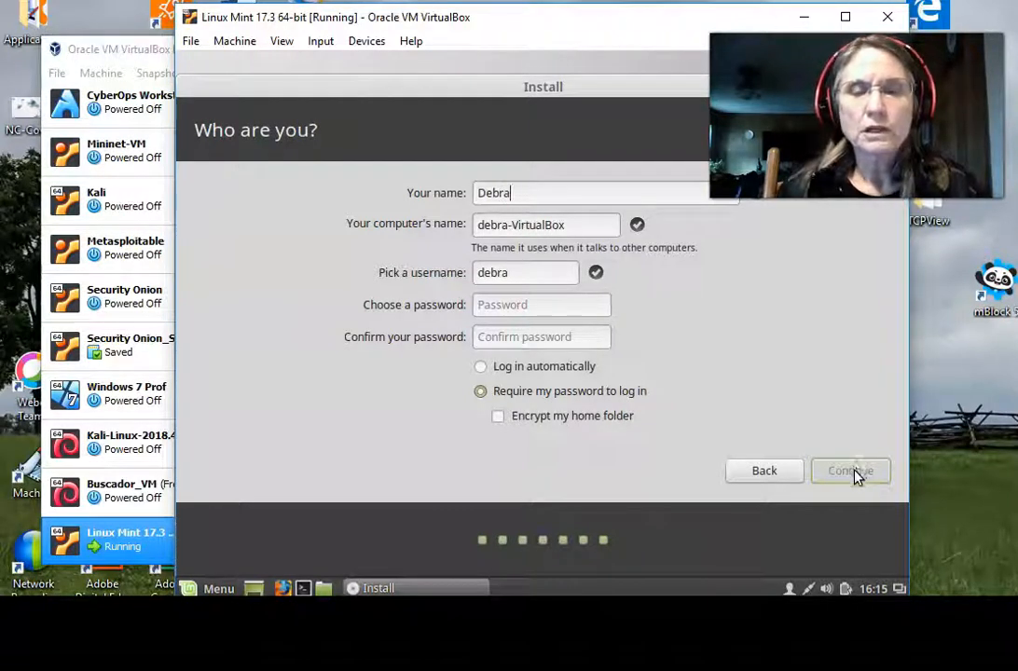
pyautogui.doubleClick(502, 274)
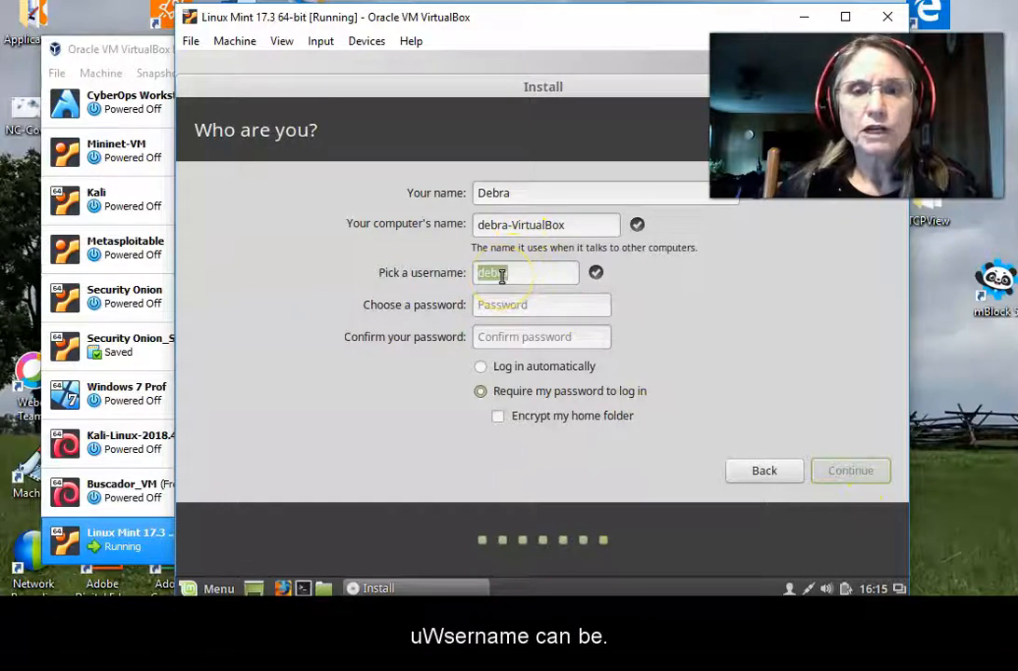
pyautogui.write('nos')
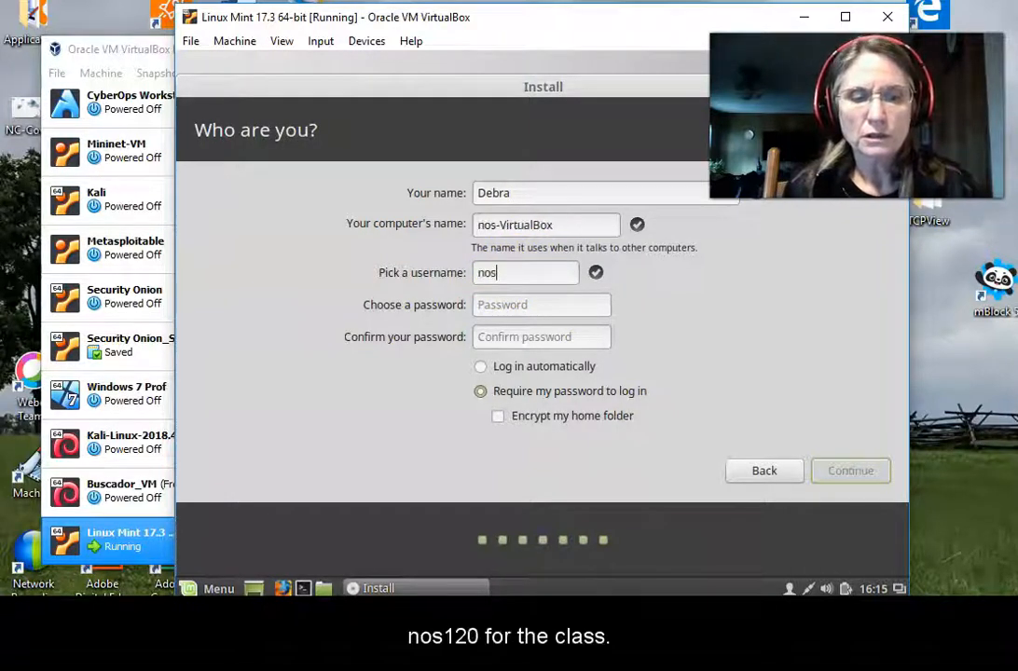
pyautogui.write('120')
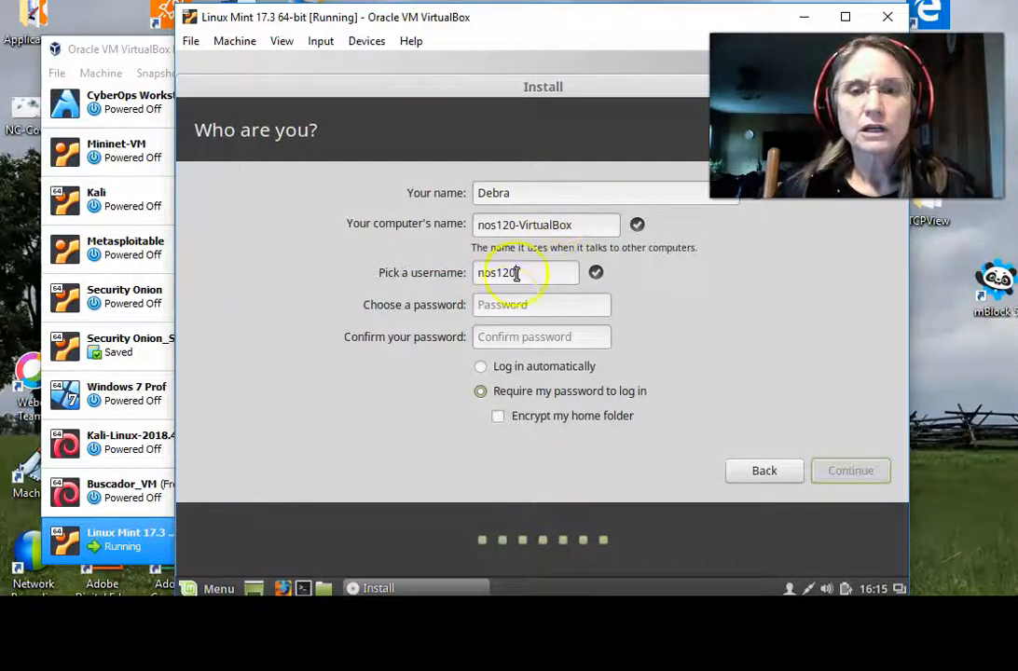
pyautogui.click(502, 310)
pyautogui.write('••••••••••')
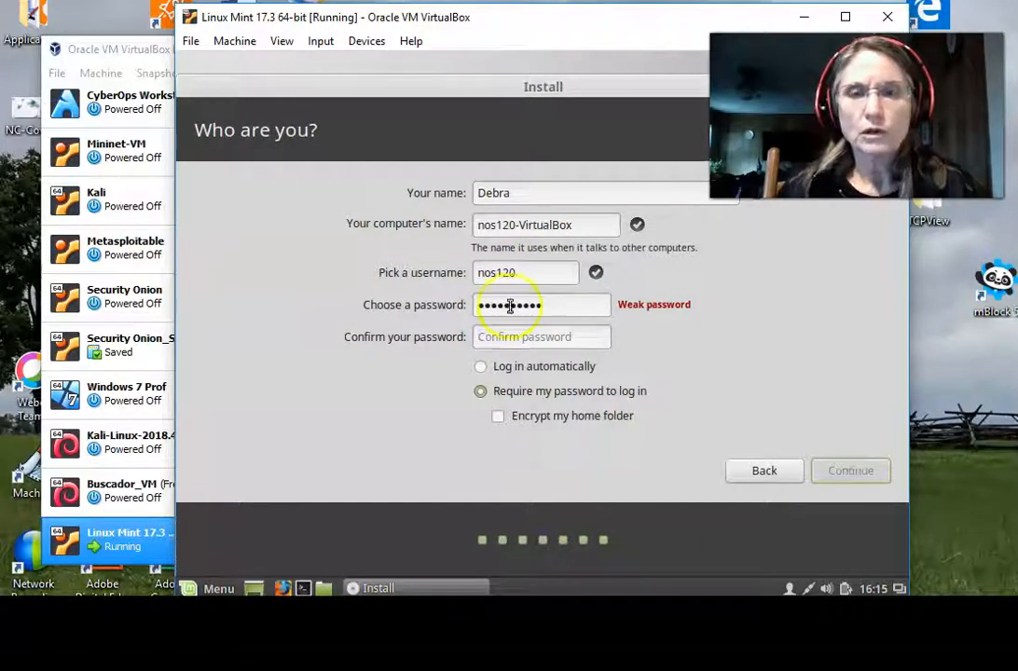
pyautogui.click(536, 340)
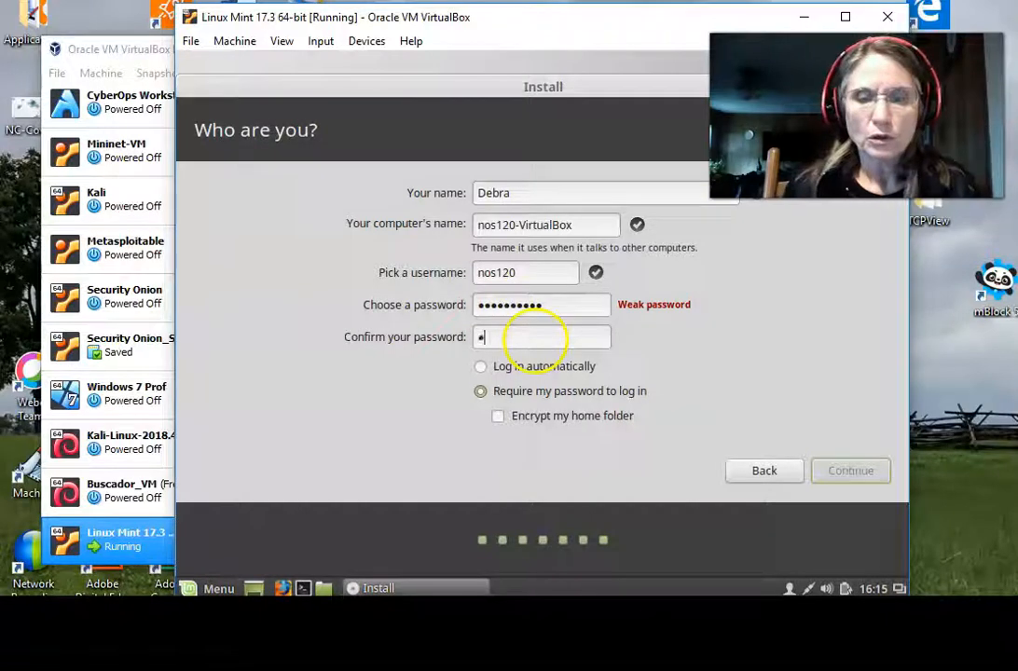
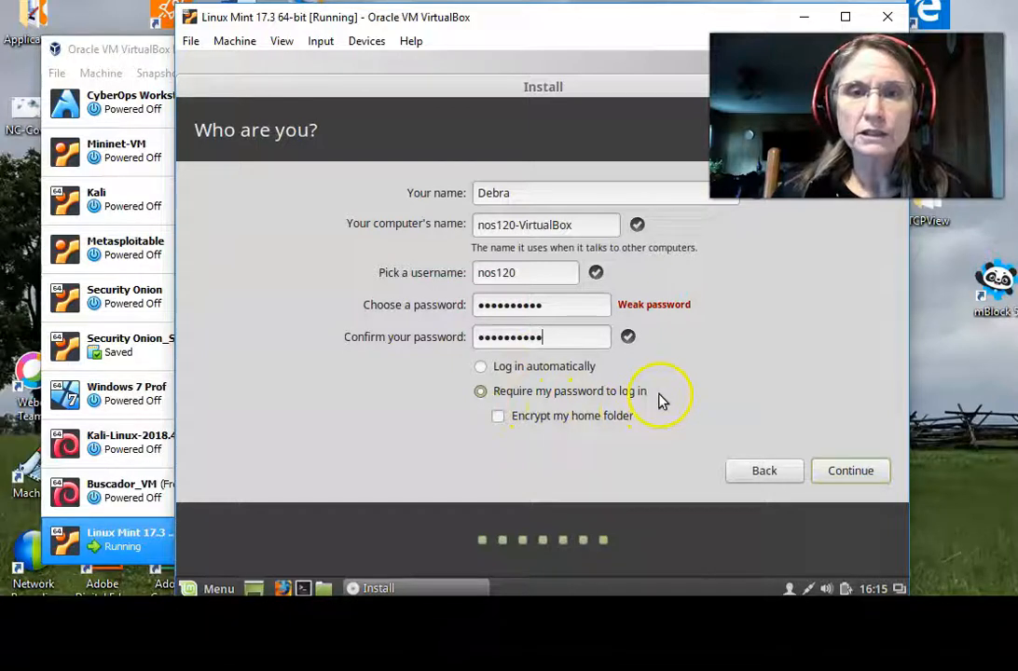
pyautogui.click(847, 474)
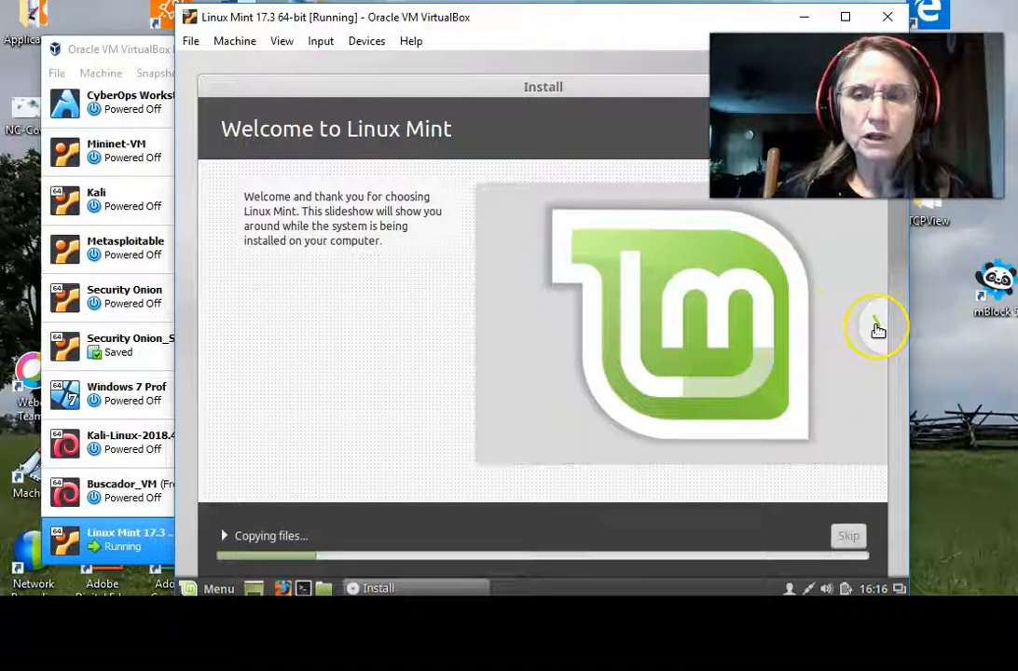
# Advance the installer slideshow and wait for the Installation Complete prompt.
pyautogui.click(878, 327)
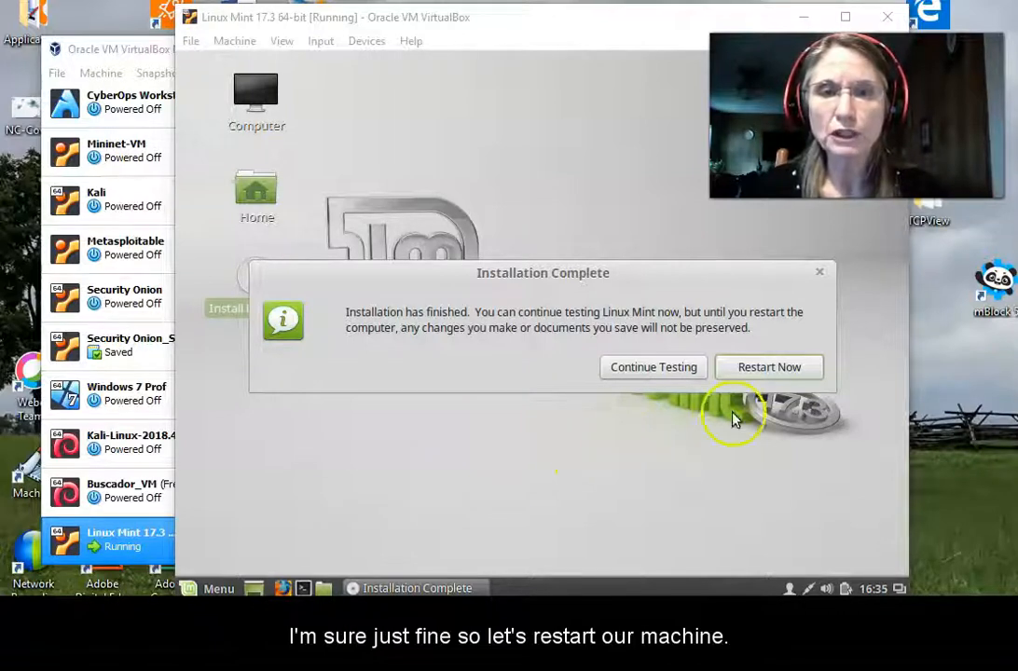
# Choose Restart Now to reboot into the installed Linux Mint login screen.
pyautogui.click(770, 368)
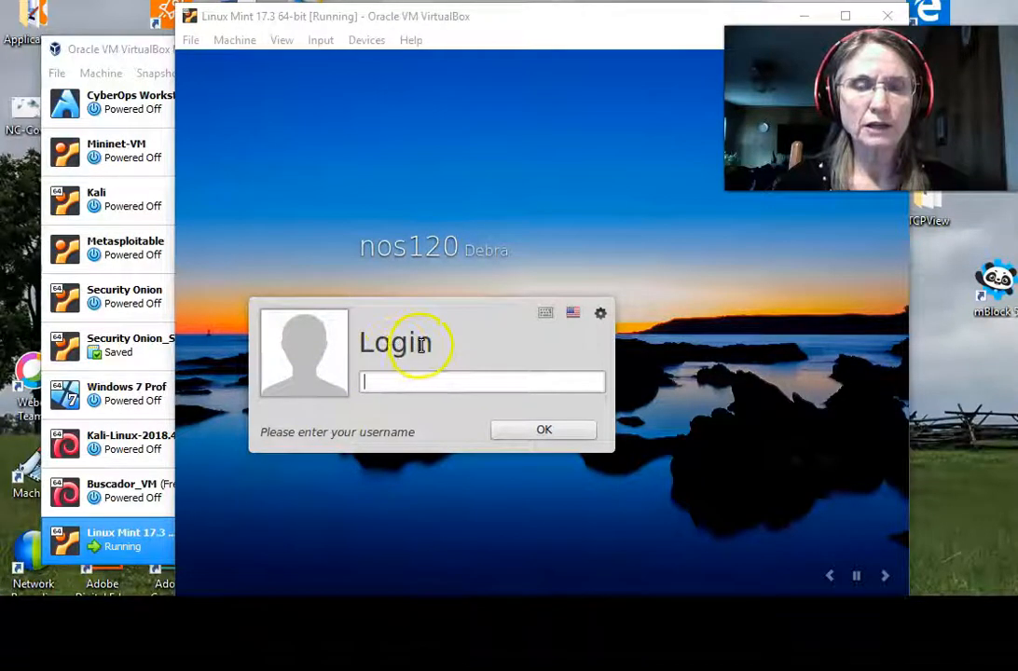
# Log in as the new user with the account password and wake the blank screen.
pyautogui.click(410, 250)
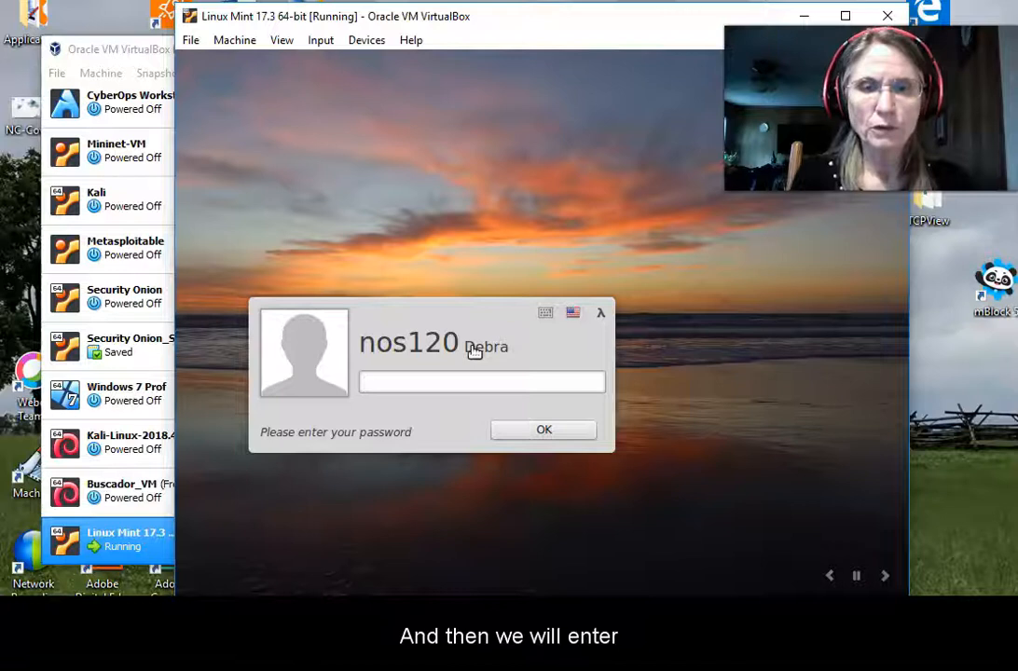
pyautogui.write('•••••••••')
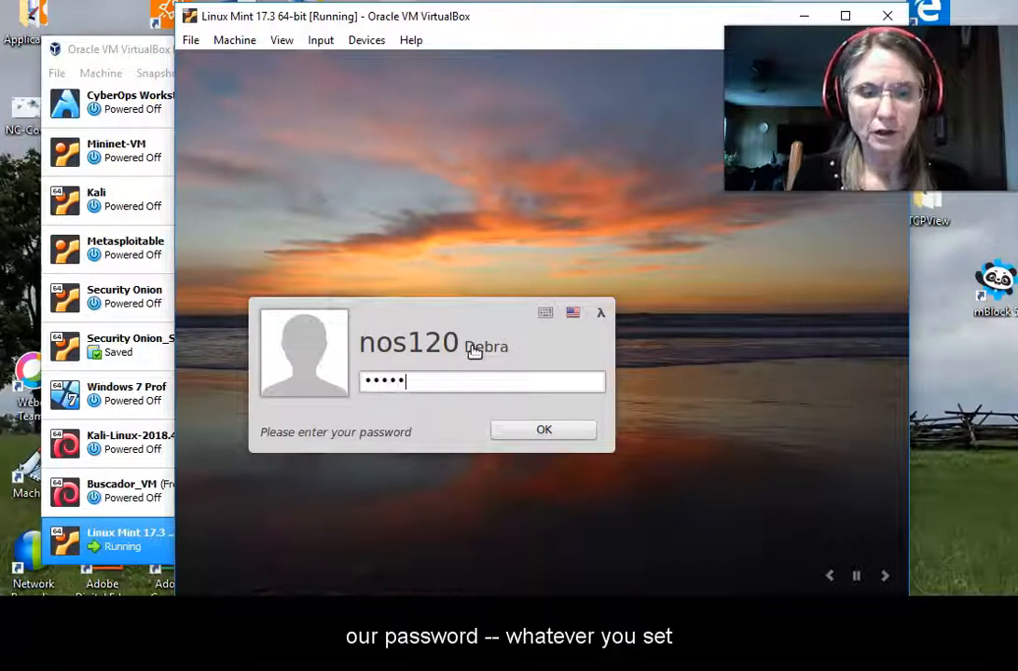
pyautogui.write('•')
pyautogui.click(527, 449)
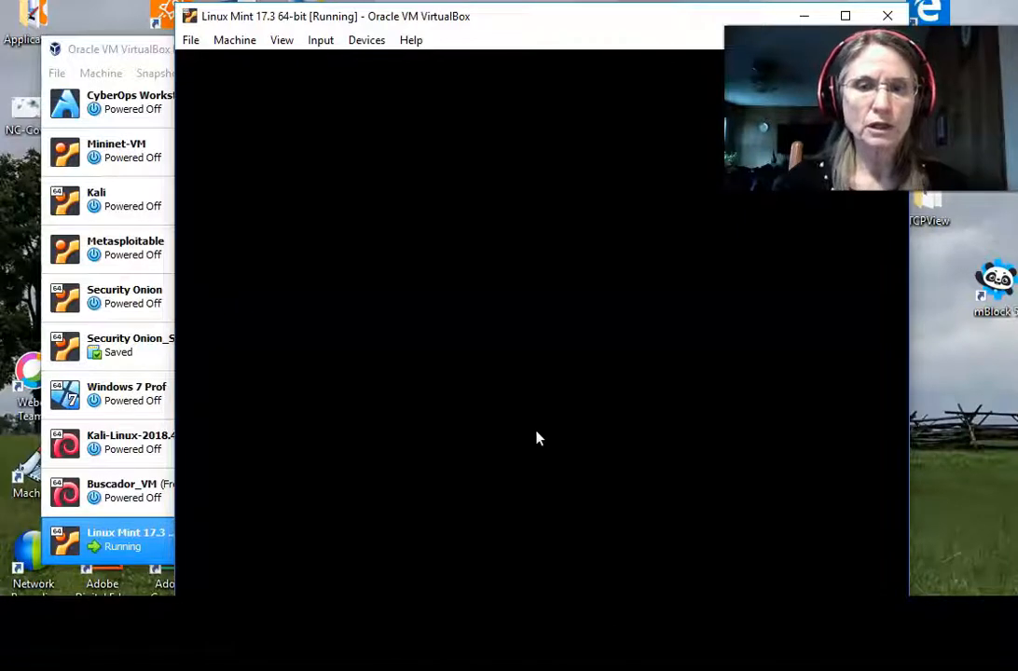
pyautogui.click(406, 501)
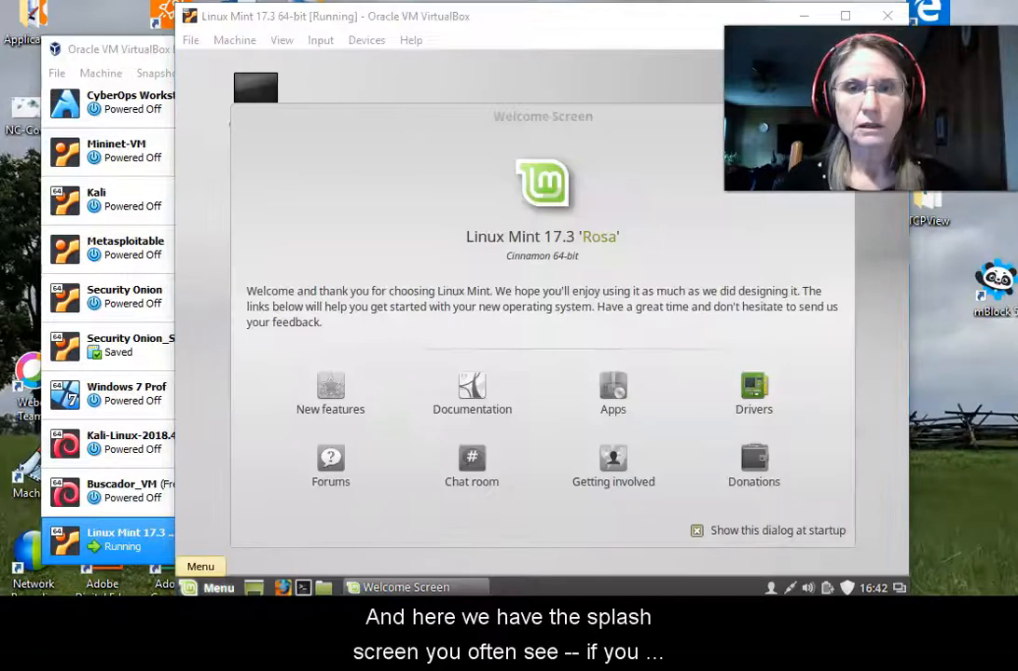
# Turn off 'Show this dialog at startup' and close the Welcome Screen.
pyautogui.click(700, 532)
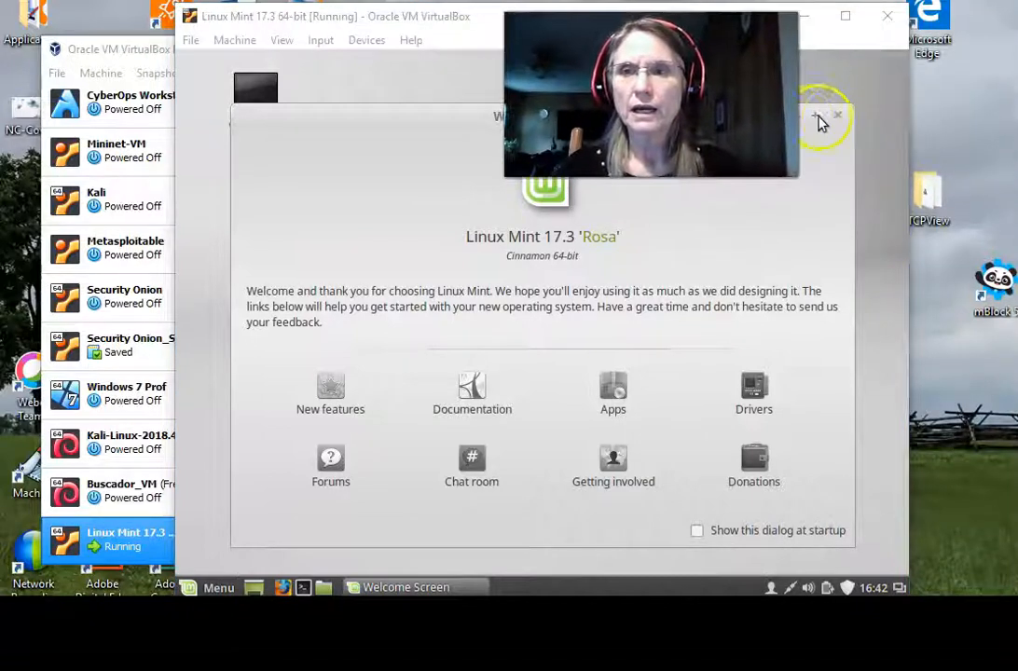
pyautogui.click(838, 118)
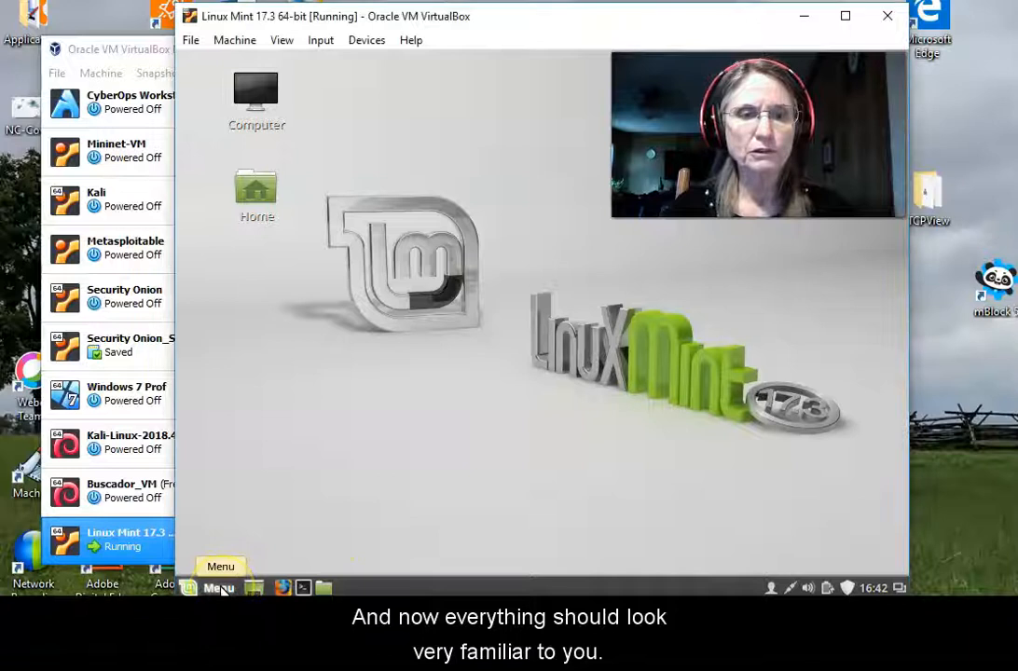
# Browse the applications Menu, then launch Terminal from the taskbar and focus its window.
pyautogui.click(221, 588)
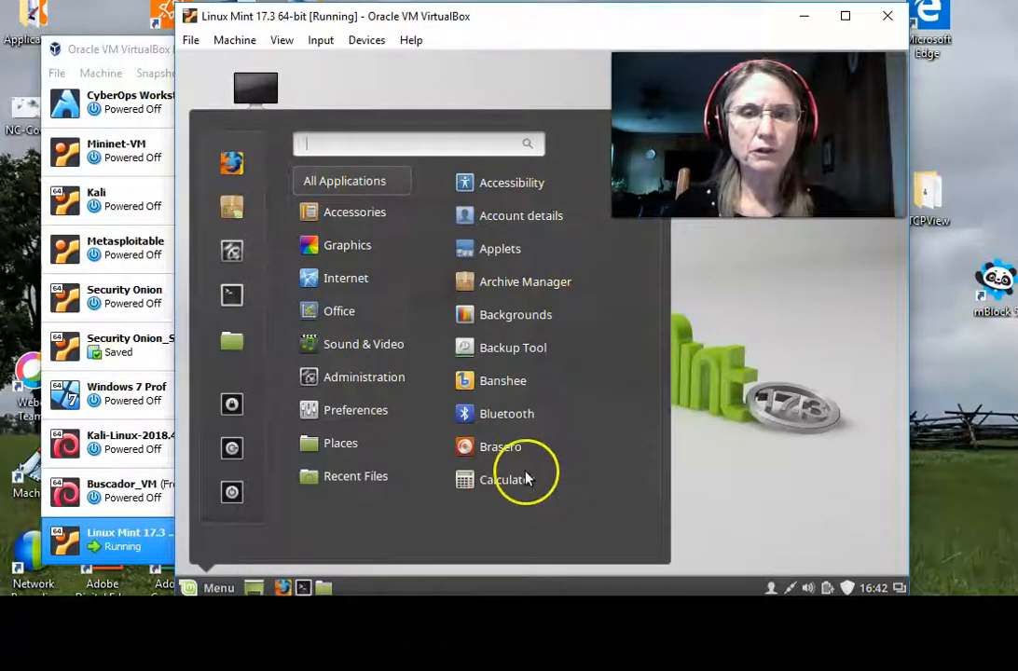
pyautogui.click(727, 487)
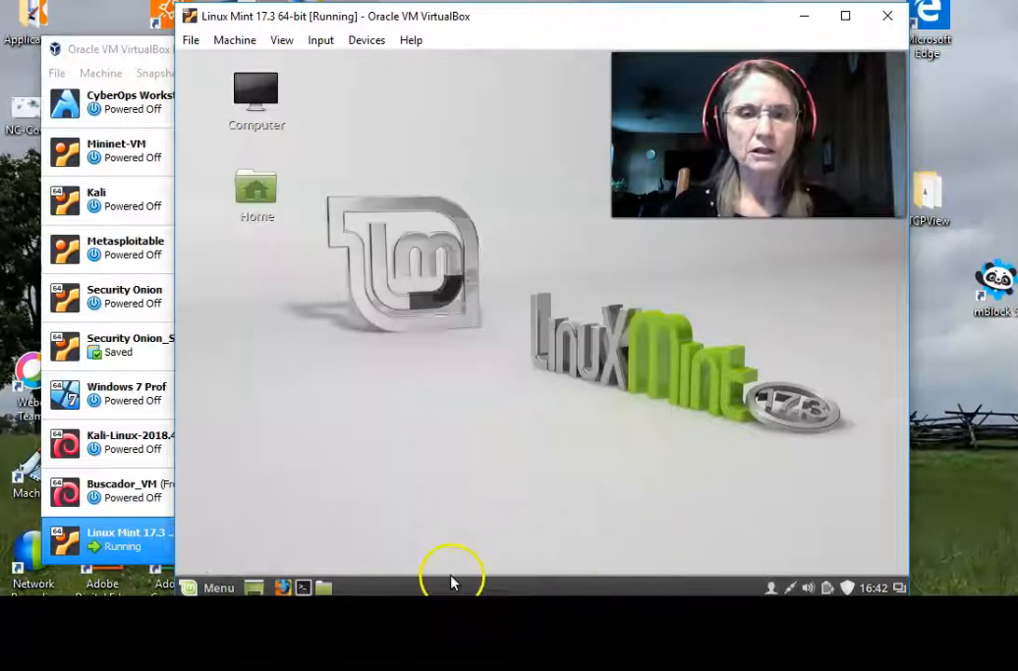
pyautogui.click(304, 587)
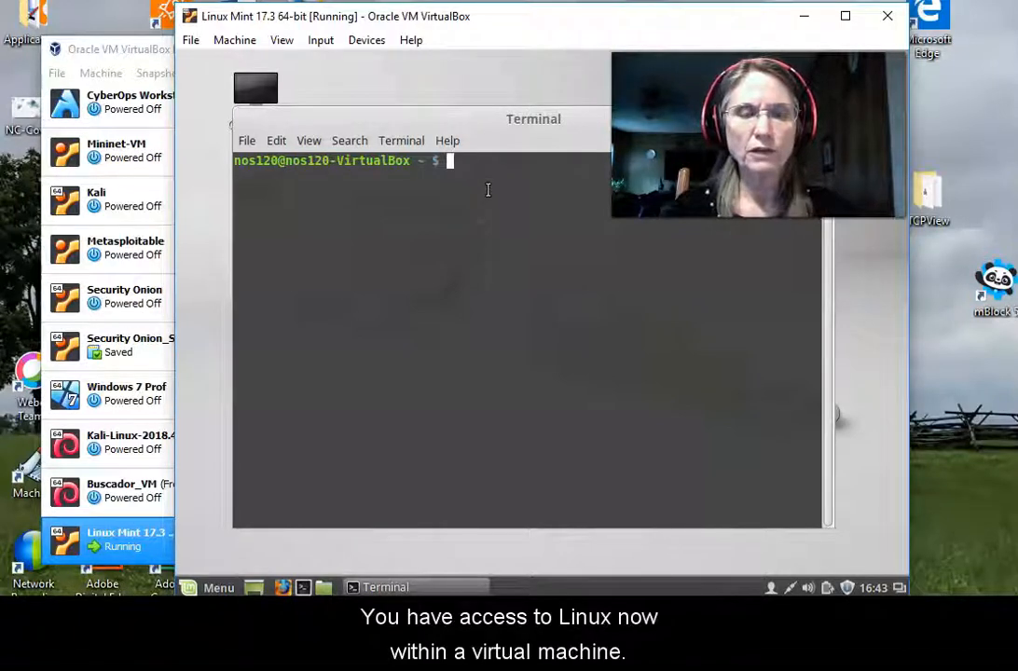
pyautogui.click(318, 399)
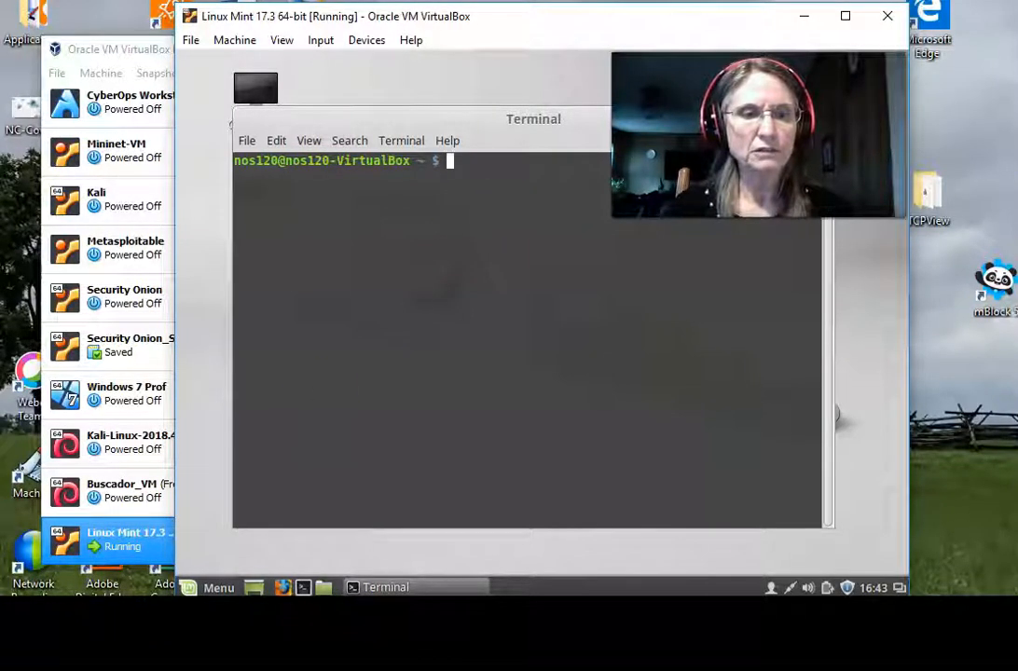